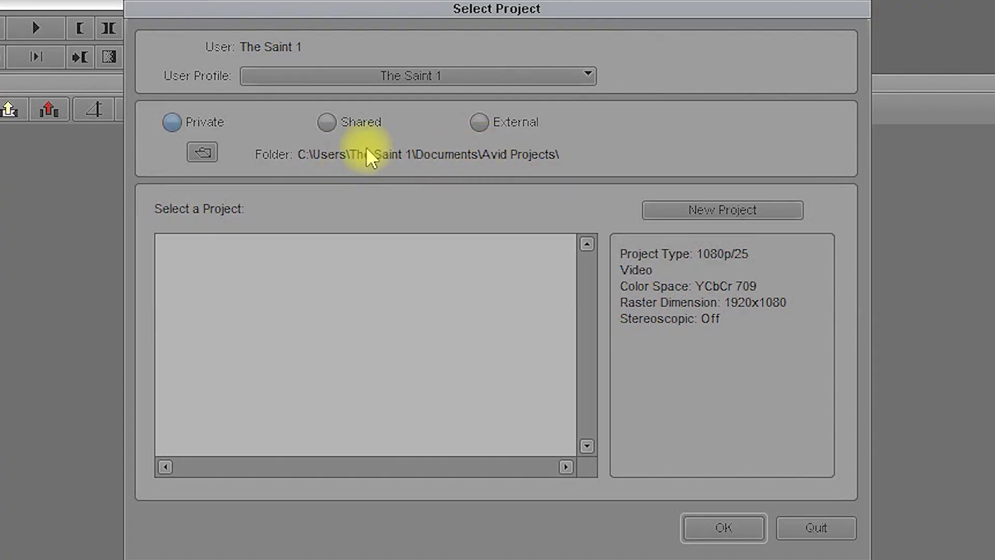
Create a new project named Course in the external G:\Avid Render folder with the 1080p/25 format.
left_click(338, 123)
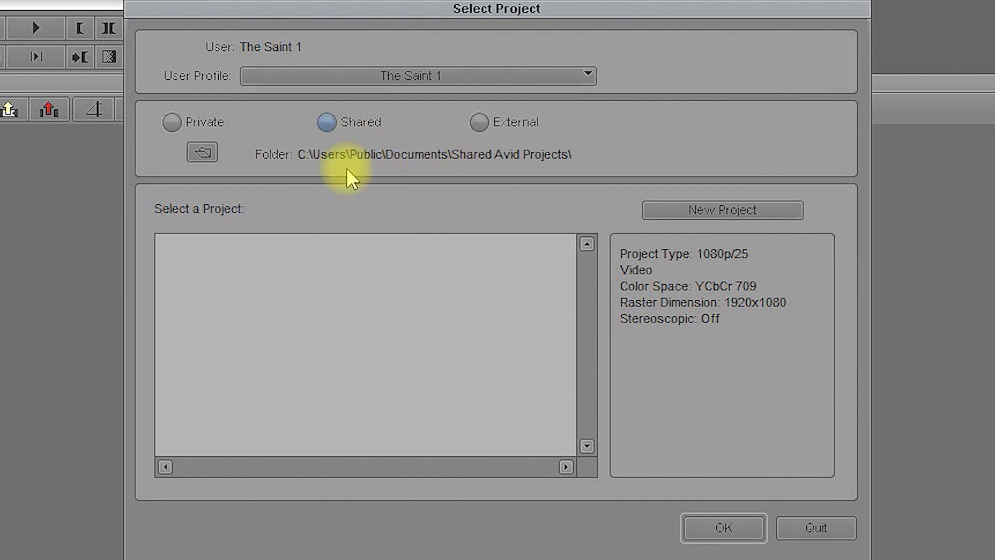
left_click(479, 124)
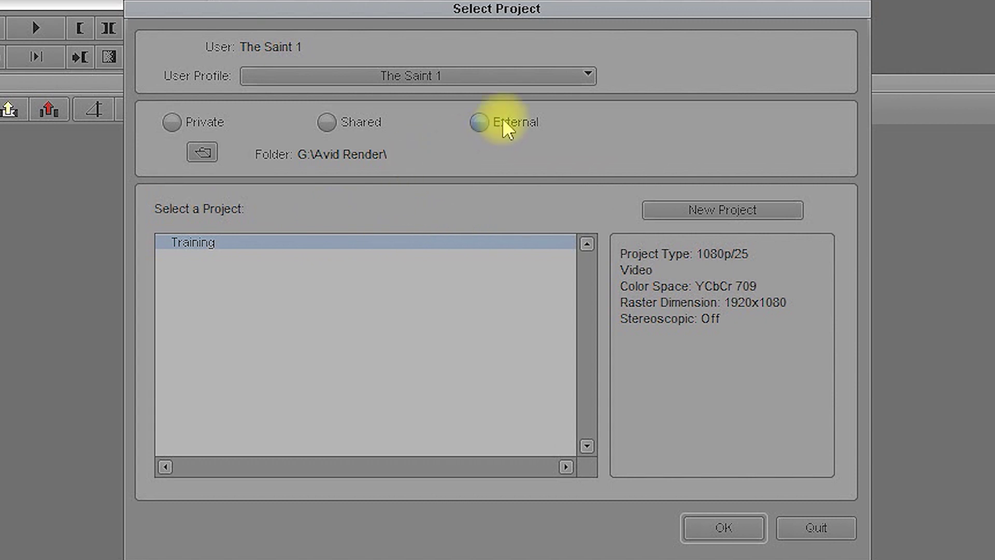
left_click(702, 210)
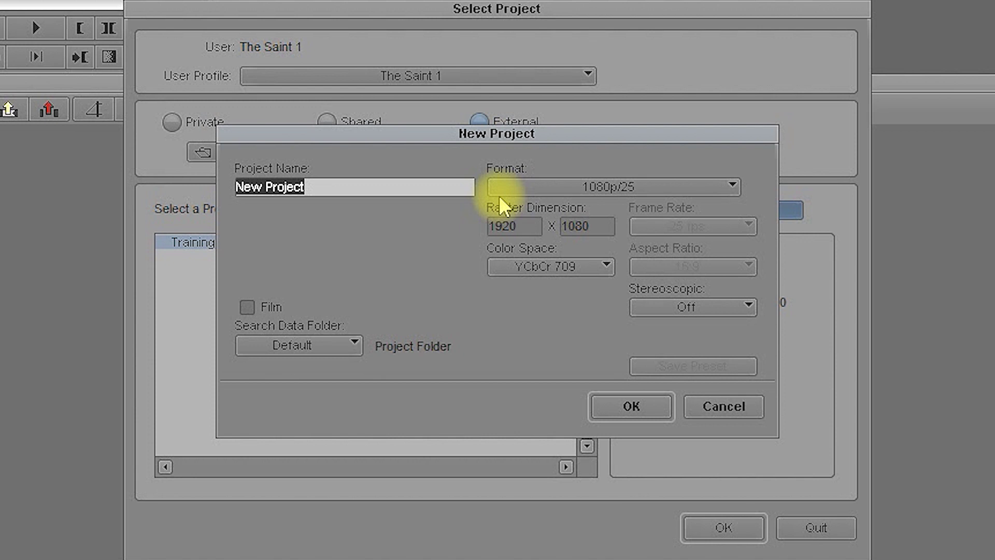
type("Course")
left_click(617, 188)
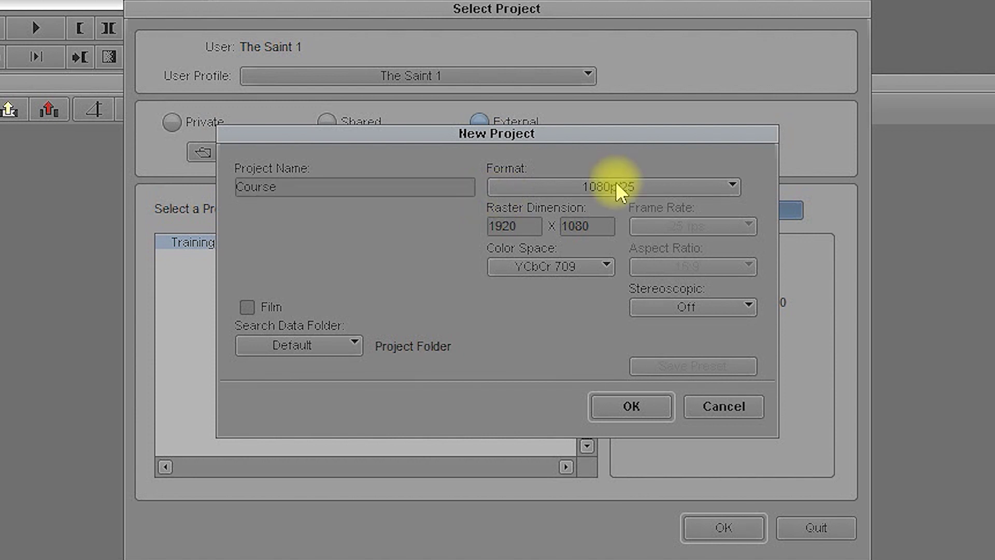
mouse_move(565, 276)
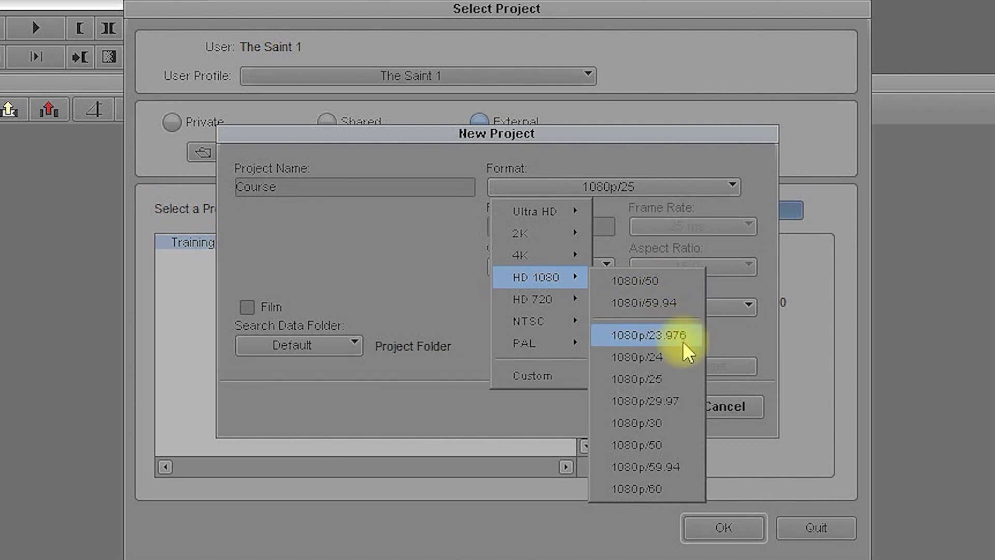
left_click(664, 143)
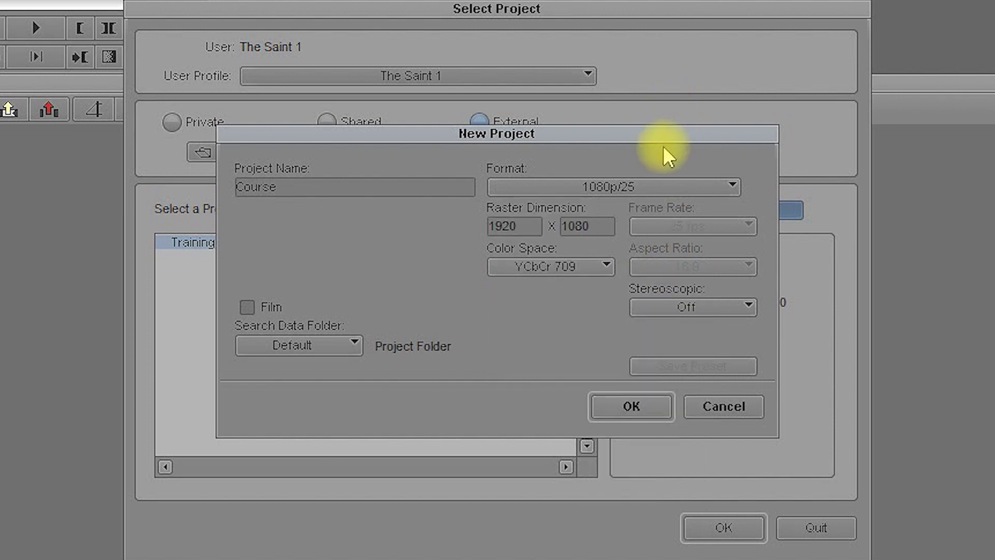
left_click(246, 307)
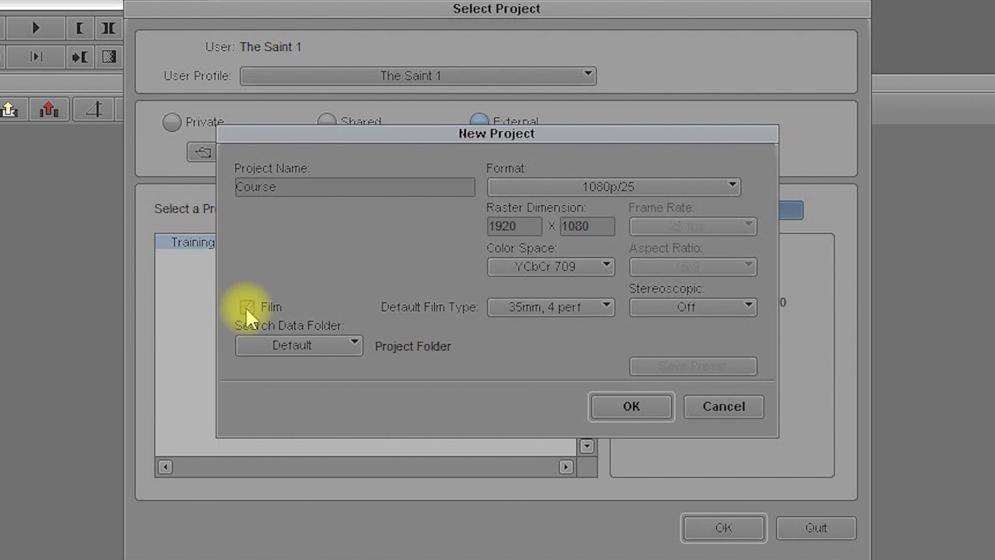
left_click(261, 305)
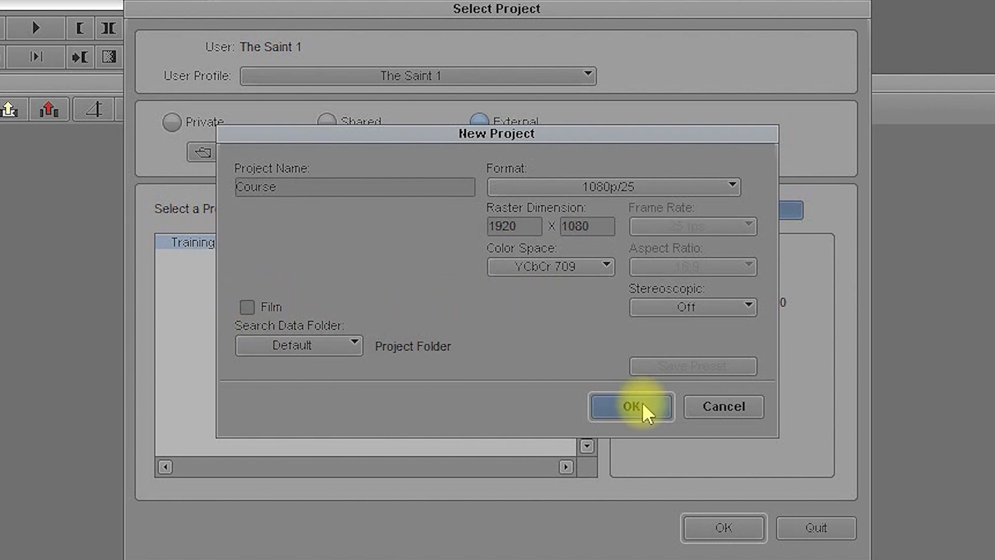
left_click(642, 402)
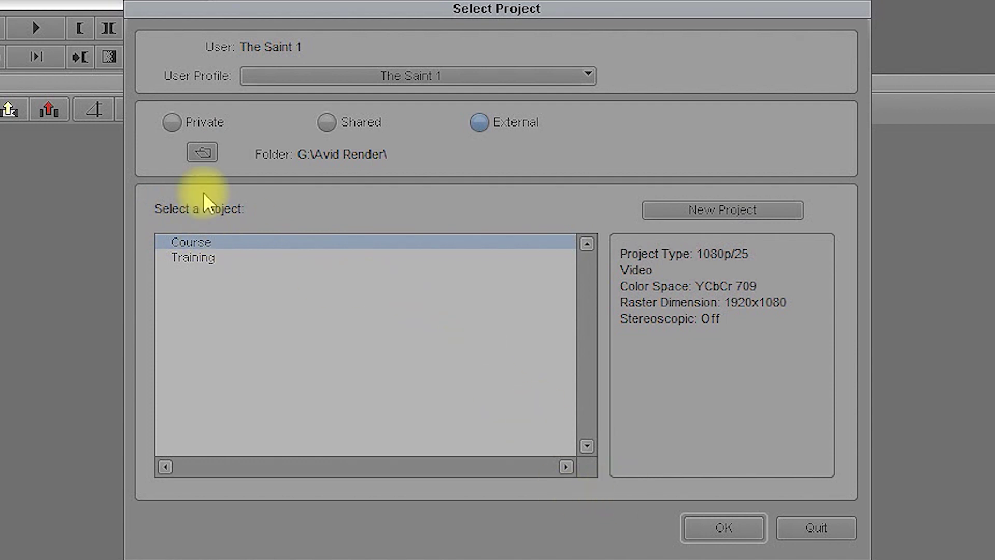
Delete the Training project with all its contents and open the Course project.
left_click(754, 531)
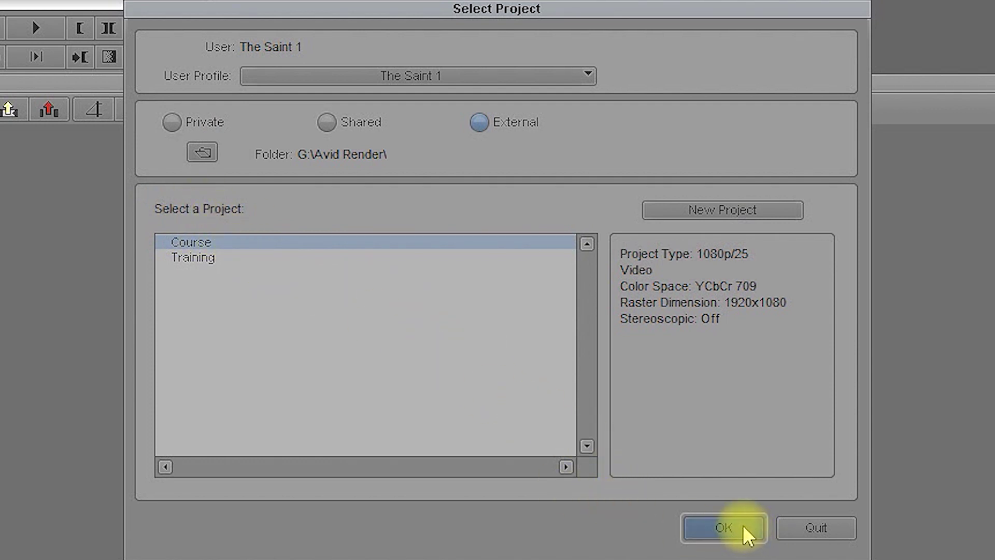
left_click(189, 258)
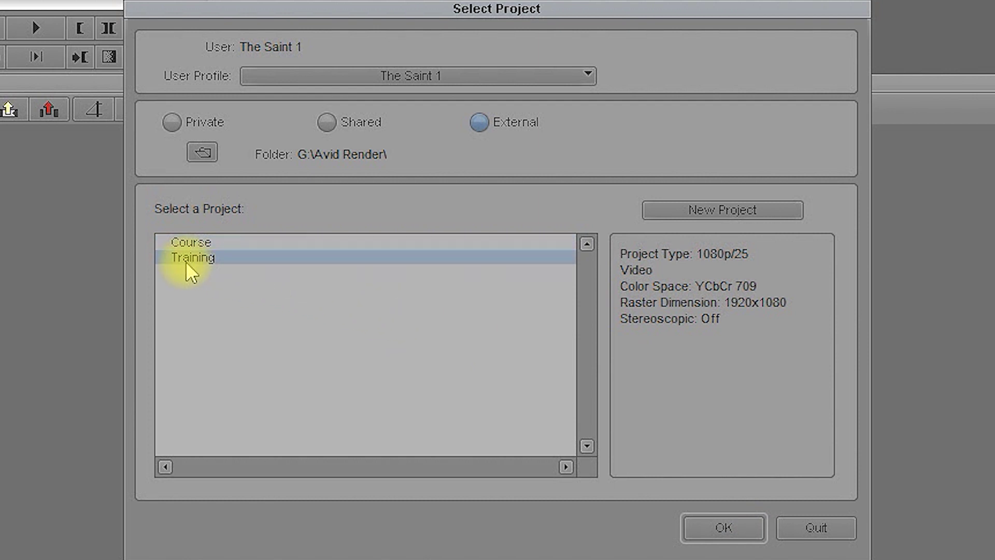
key("Delete")
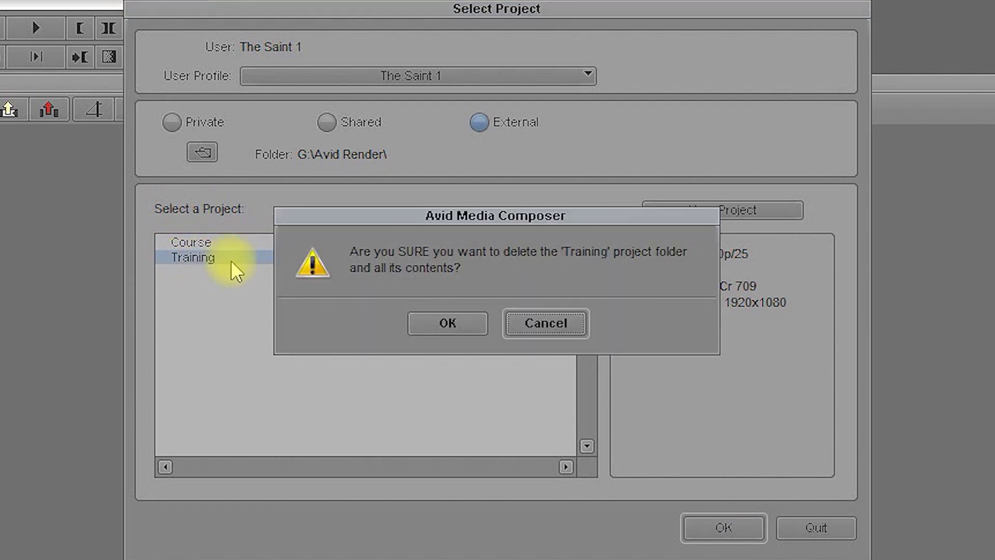
left_click(445, 324)
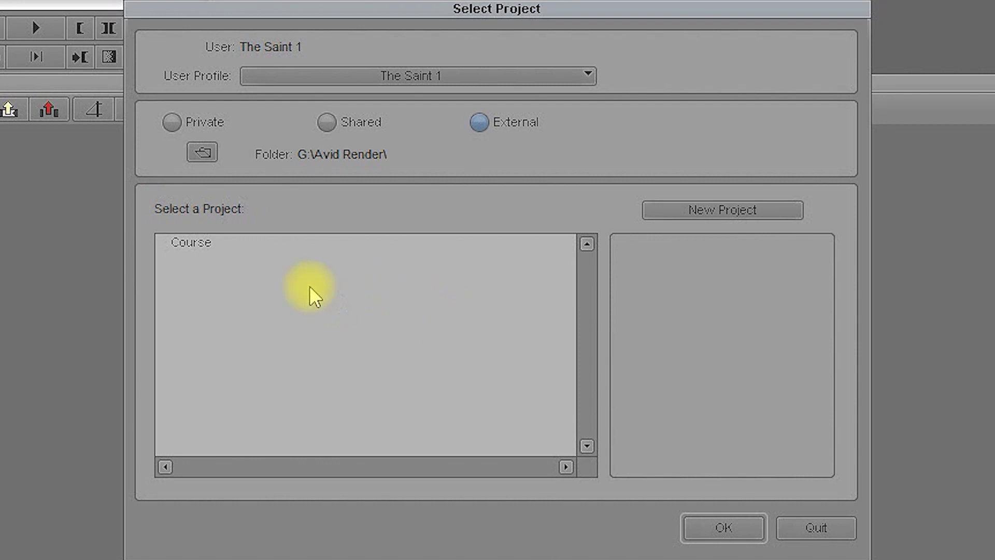
left_click(202, 246)
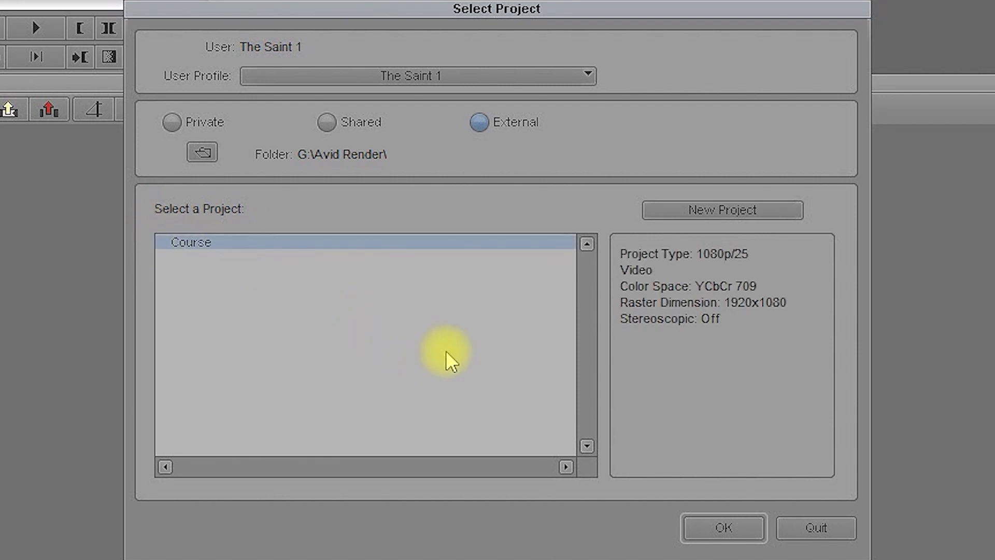
left_click(751, 523)
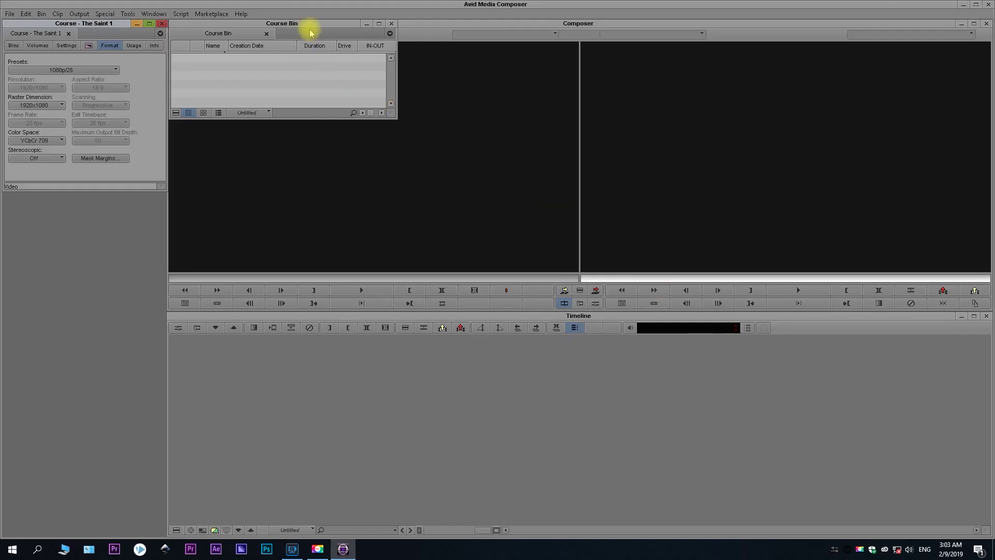
Move the Course Bin window beneath the project window and resize it to fill the column beside the timeline.
left_click_drag(311, 23, 149, 202)
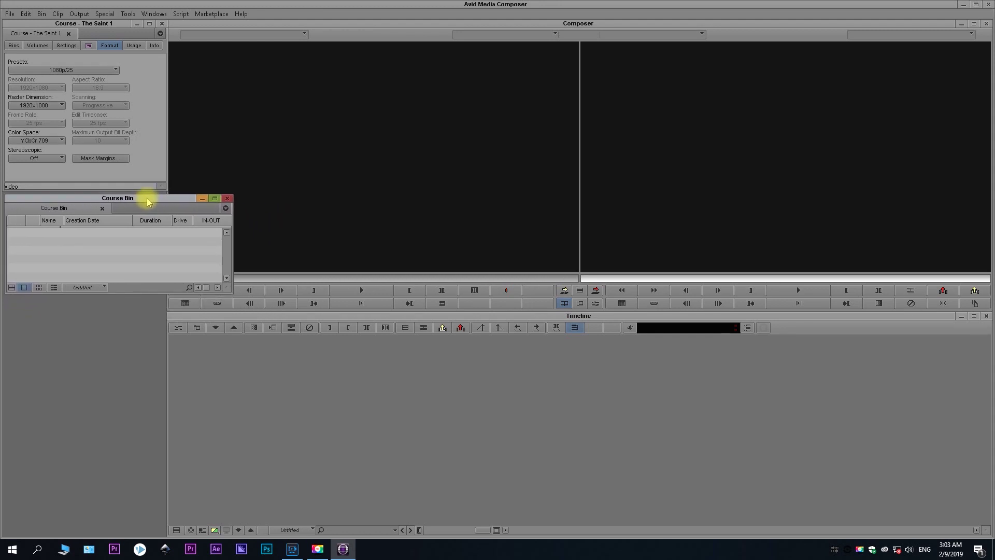
left_click_drag(231, 294, 191, 529)
left_click_drag(234, 480, 167, 482)
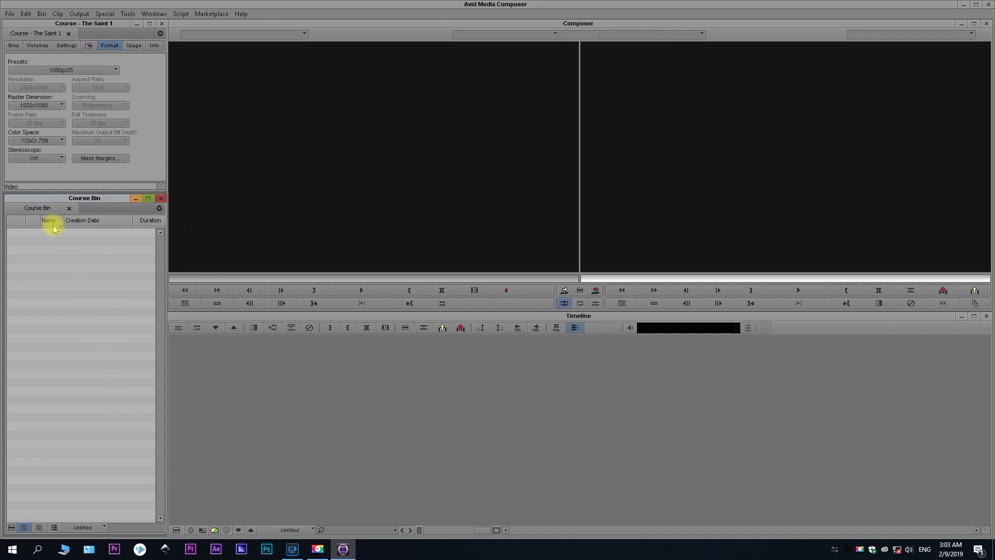
Create a new bin named Footage in the project's bin list.
left_click(14, 45)
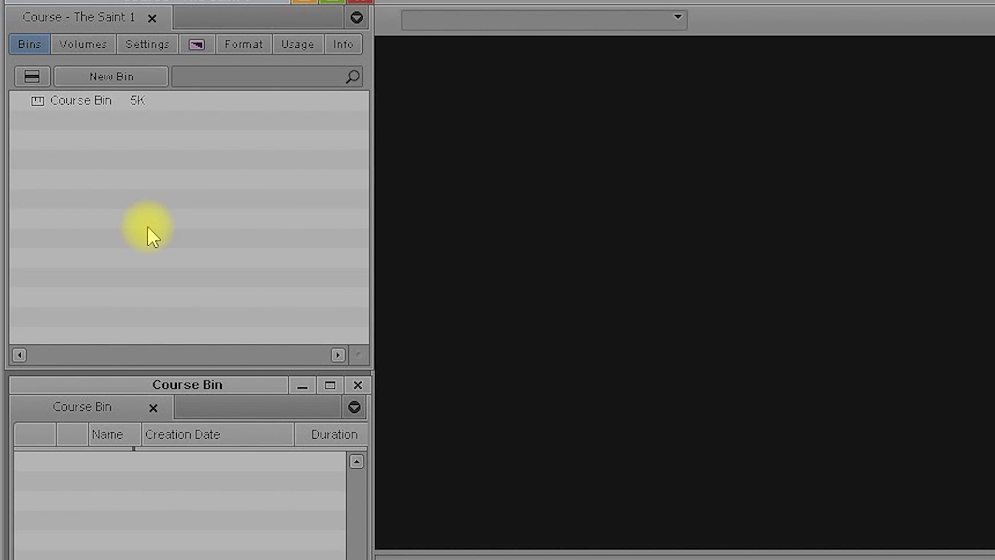
right_click(101, 198)
left_click(168, 254)
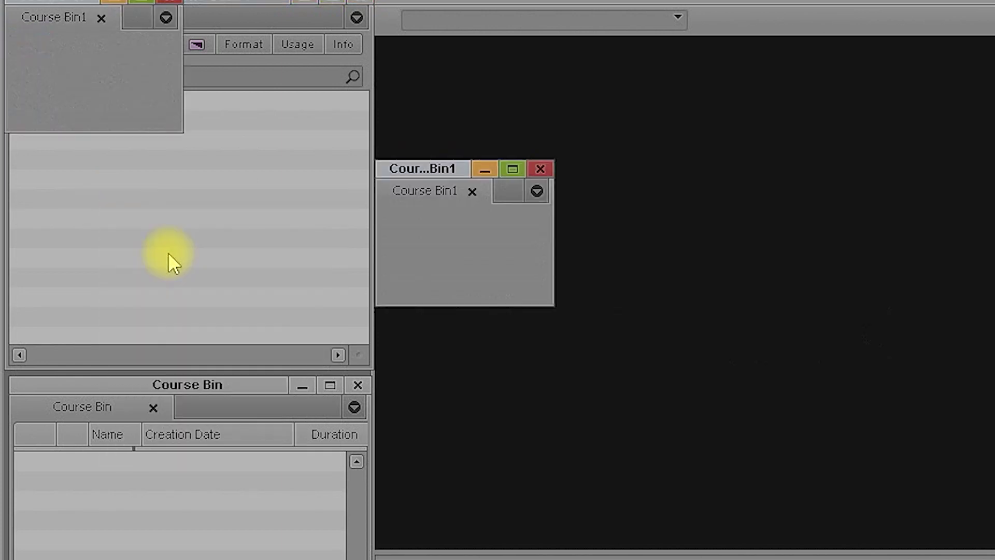
type("Footage")
key("Return")
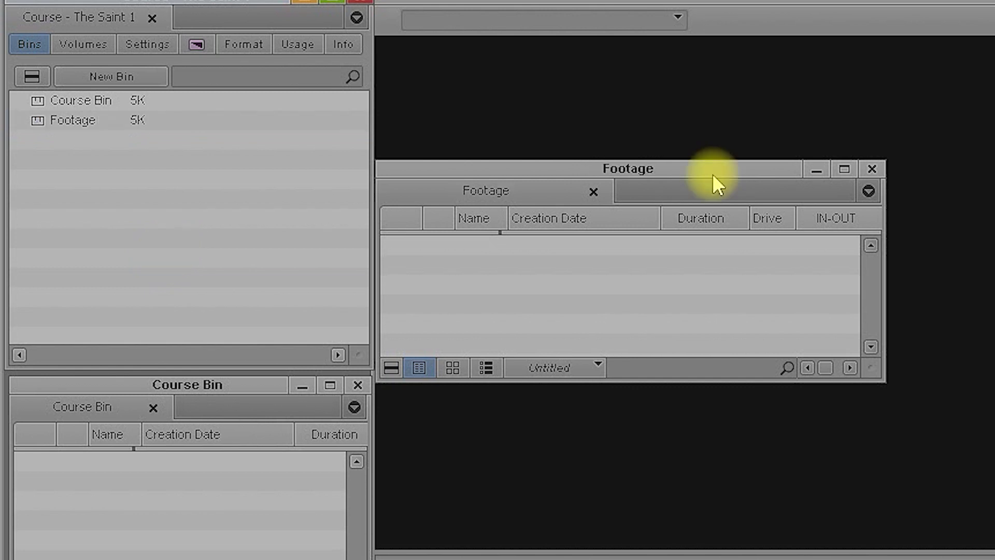
Dock the Footage bin as a tab in the Course Bin window and make it the active tab.
left_click_drag(518, 192, 217, 405)
left_click(47, 400)
left_click(187, 407)
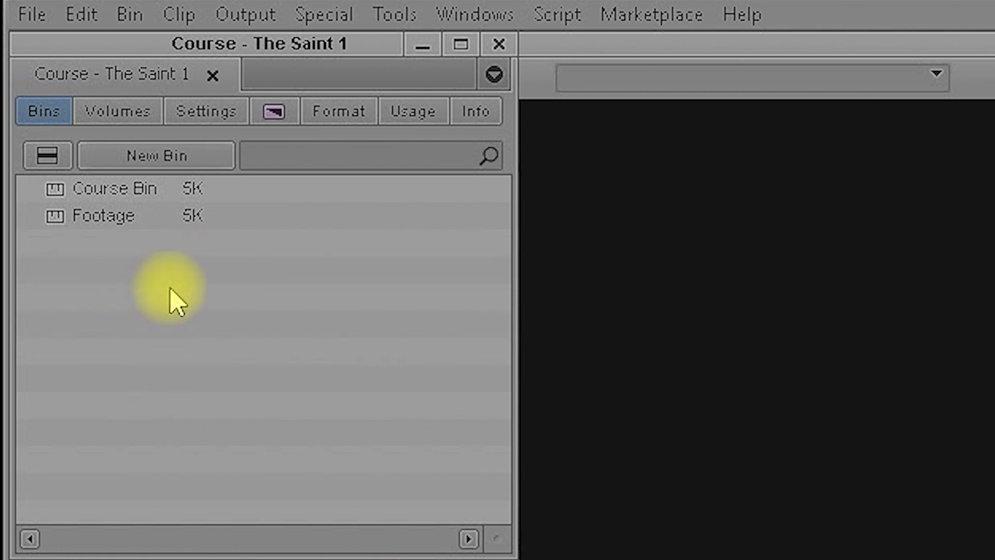
right_click(244, 305)
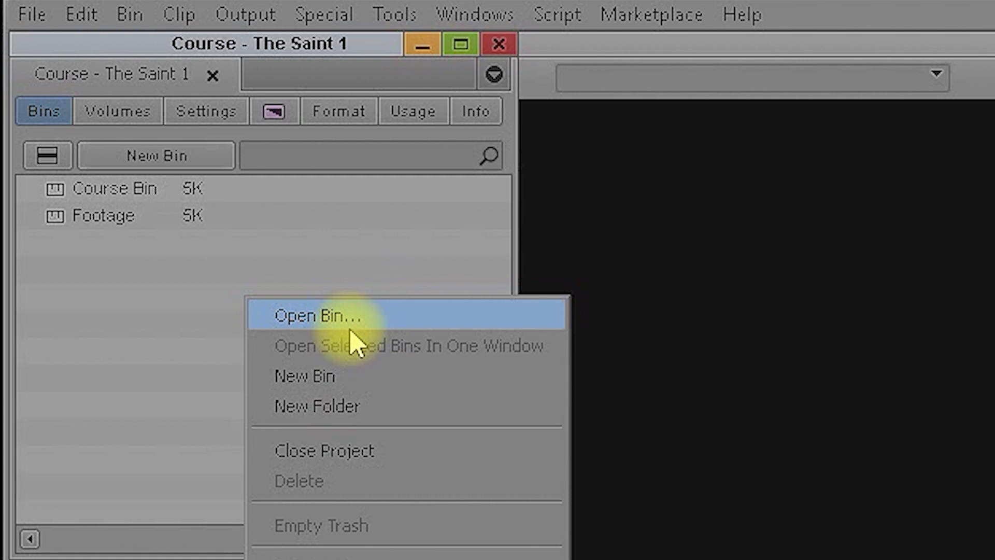
left_click(133, 325)
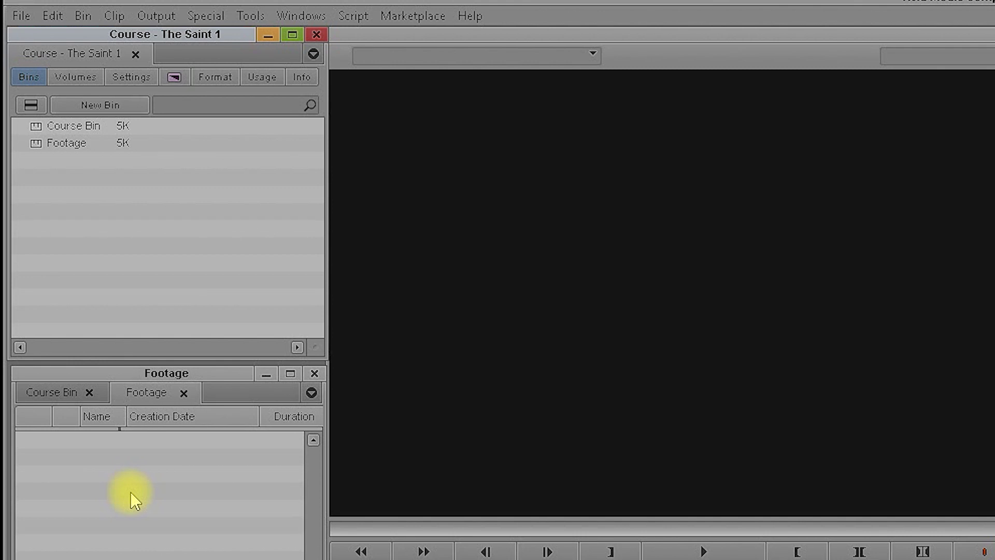
Create a new sequence with the default name in the Footage bin.
left_click(160, 398)
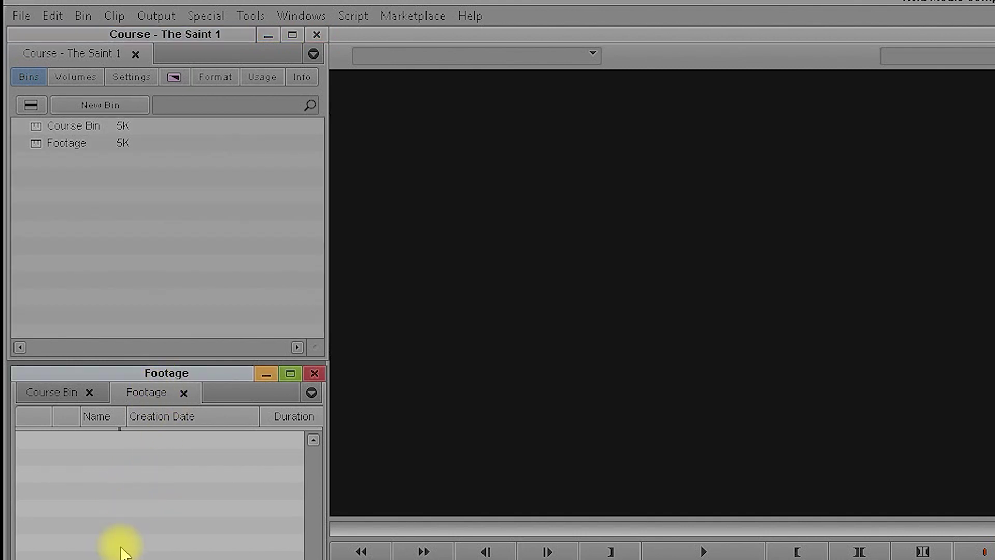
right_click(116, 554)
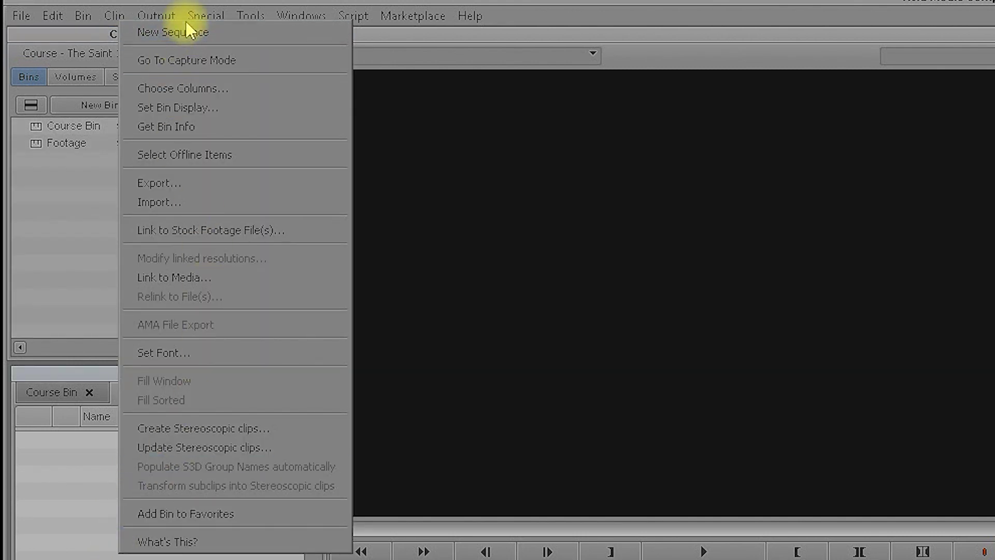
left_click(224, 26)
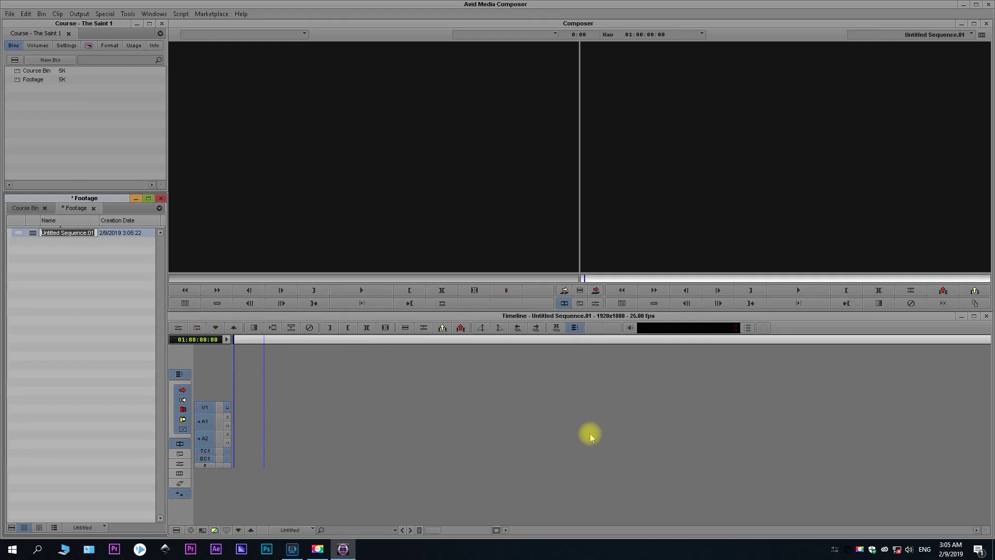
left_click(92, 283)
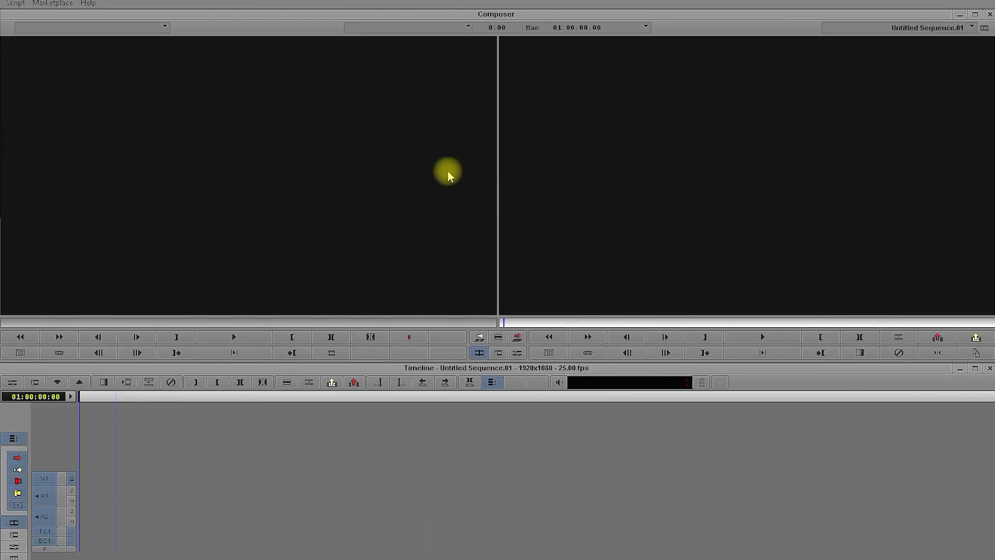
left_click(164, 27)
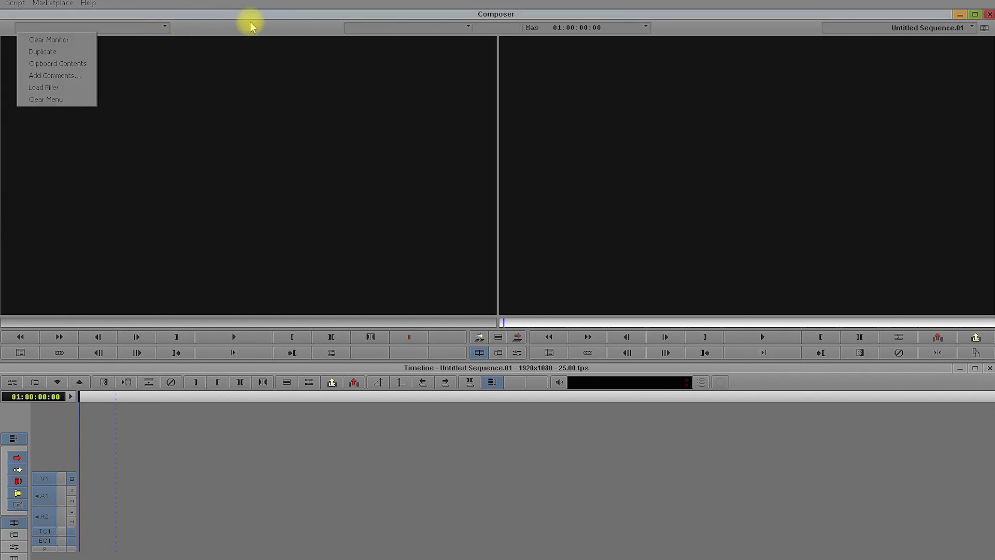
left_click(222, 125)
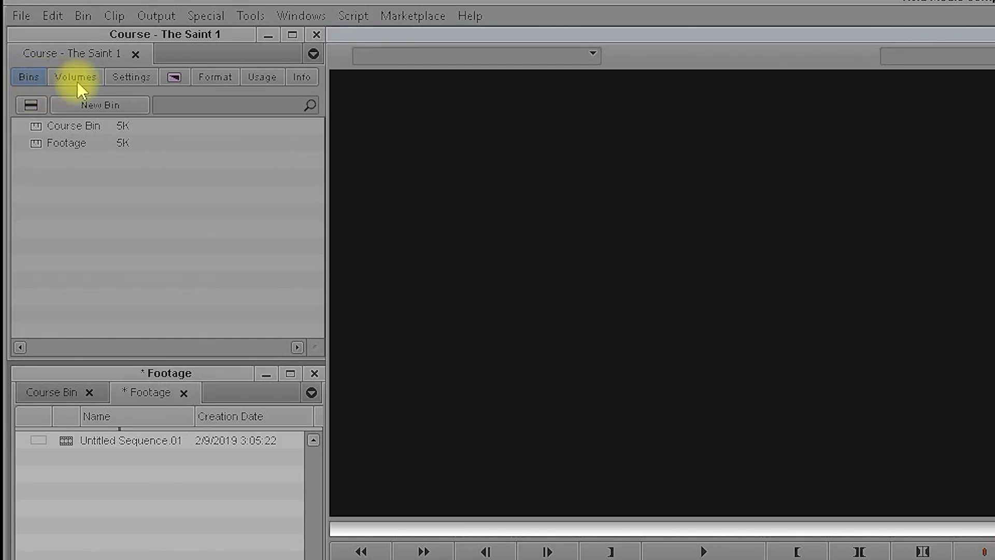
Look through the project settings and view the MC English (United States) keyboard layout, closing it when done.
left_click(126, 77)
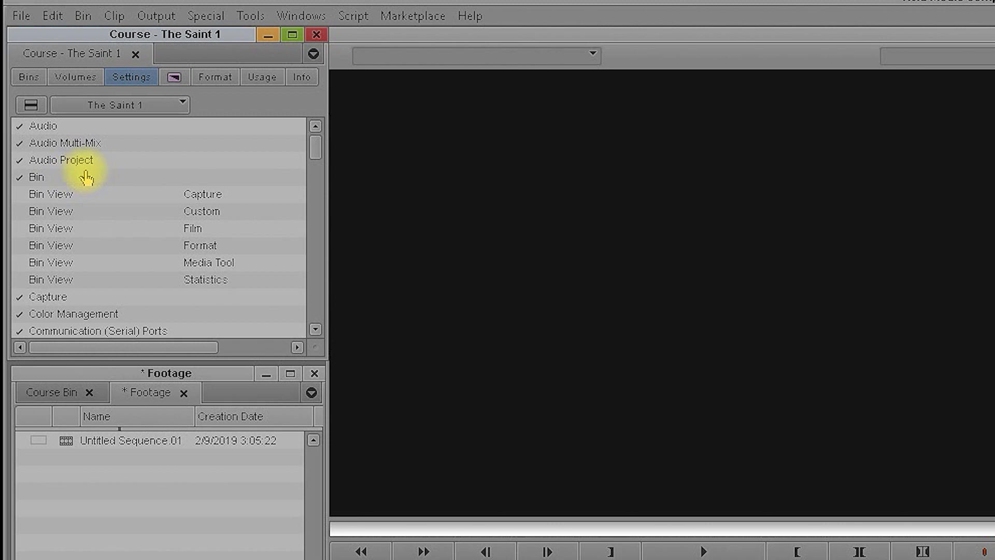
scroll(86, 178, "down", 8)
scroll(120, 226, "up", 1)
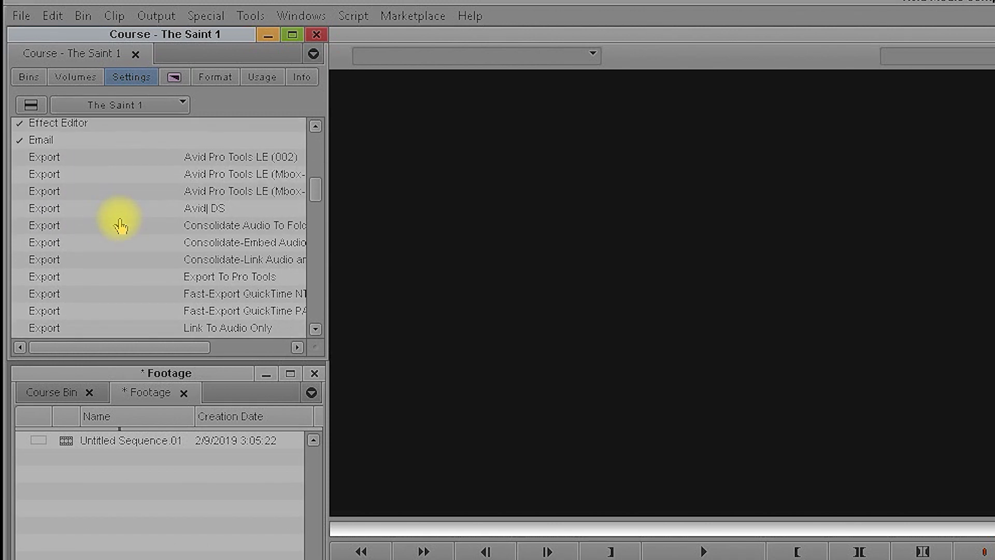
scroll(120, 226, "up", 7)
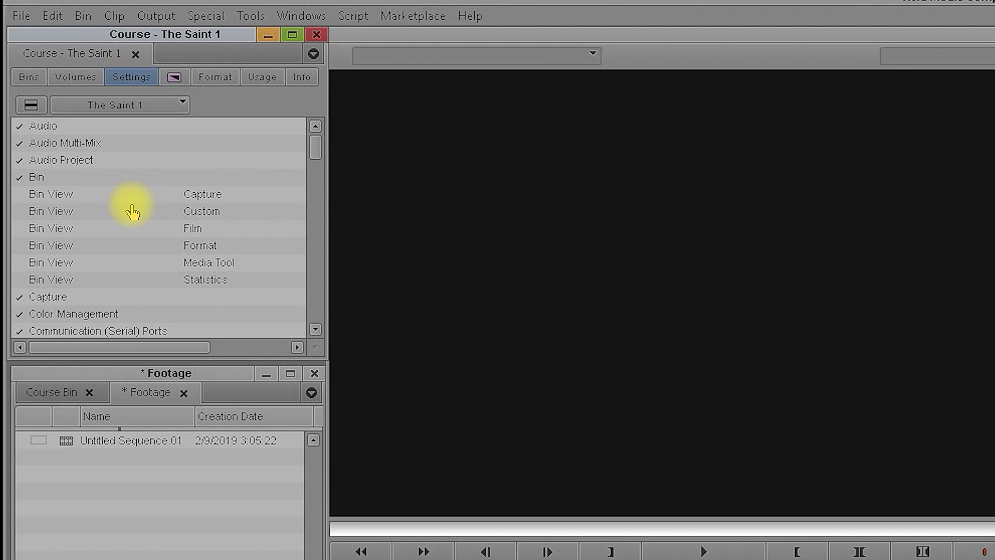
scroll(132, 210, "down", 10)
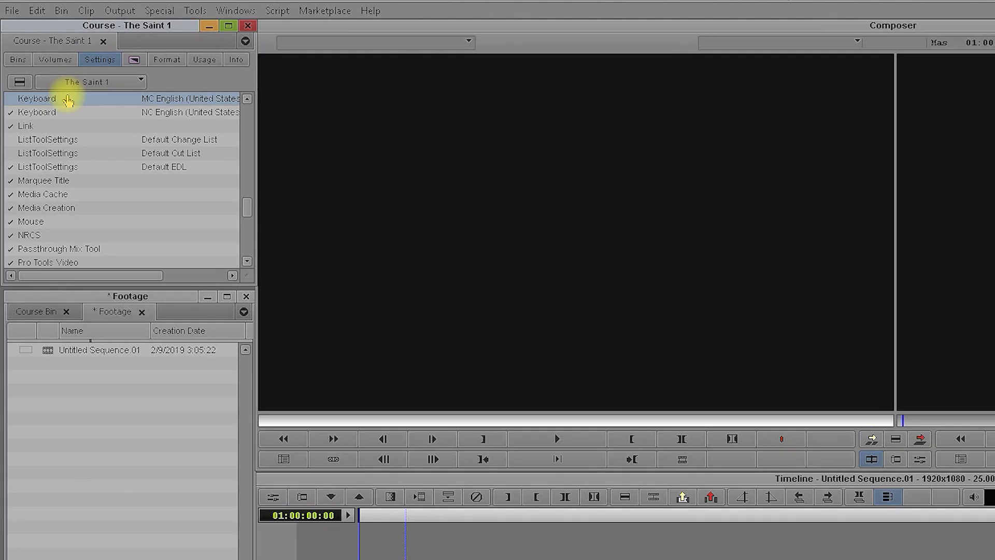
double_click(68, 100)
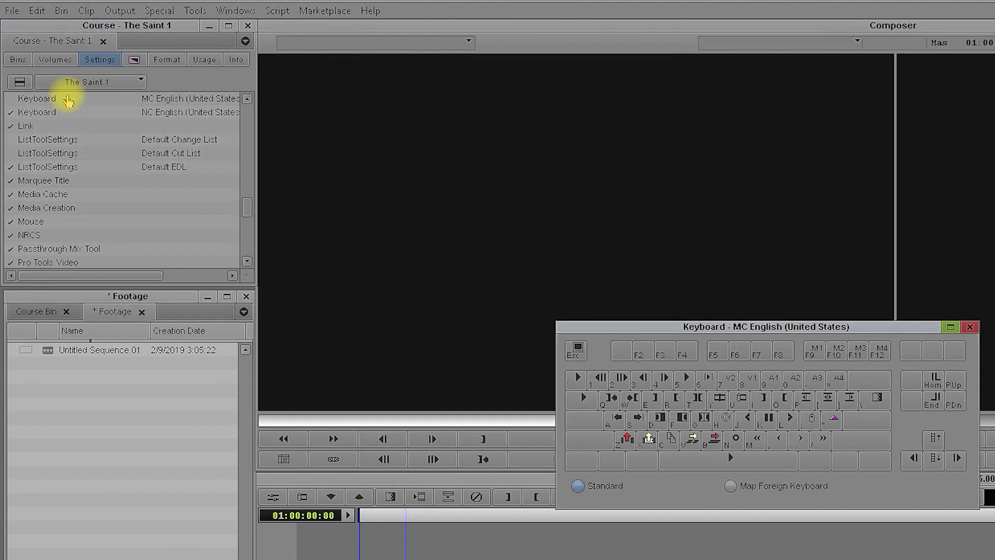
left_click(970, 327)
Look through the video effect categories in the project's effect palette, from AVX2 Effect down to Xpress 3D Effect.
left_click(134, 61)
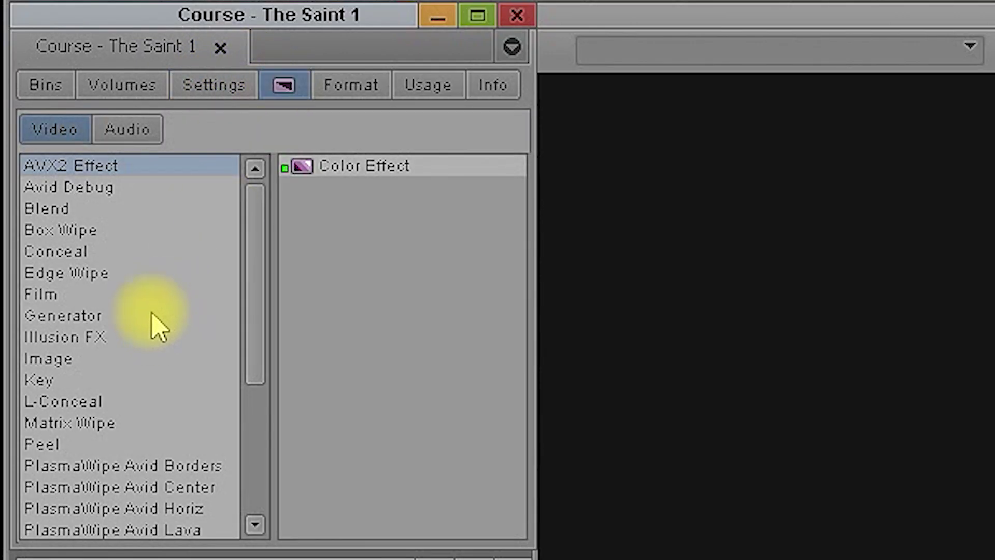
scroll(207, 357, "down", 2)
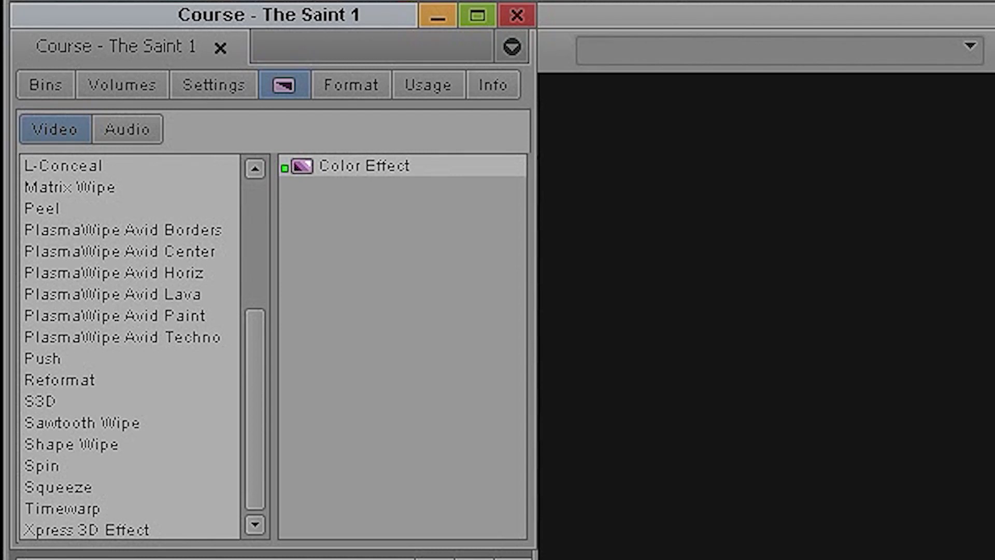
Review the Footage bin's import dialog, including its video resolution choices and image import settings, and leave without importing.
right_click(89, 390)
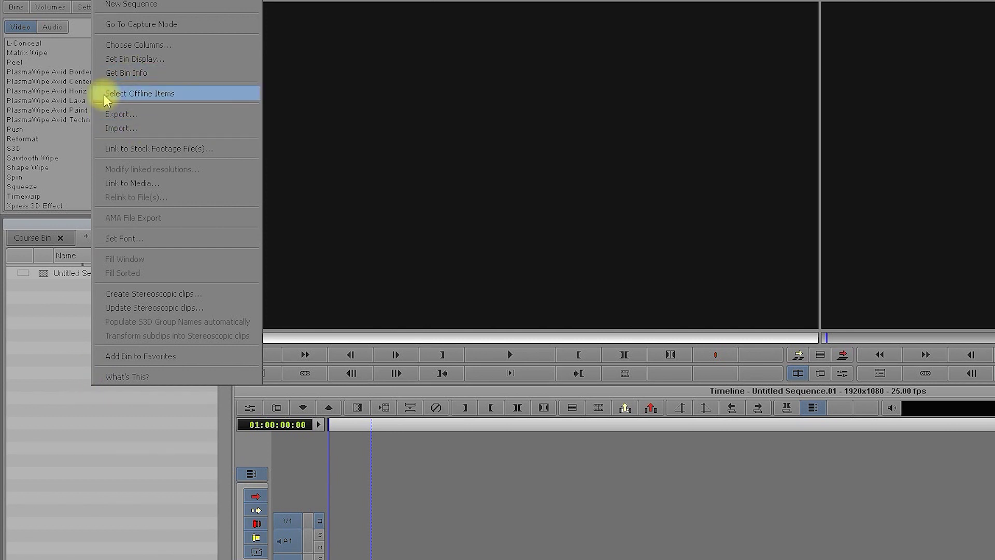
left_click(115, 131)
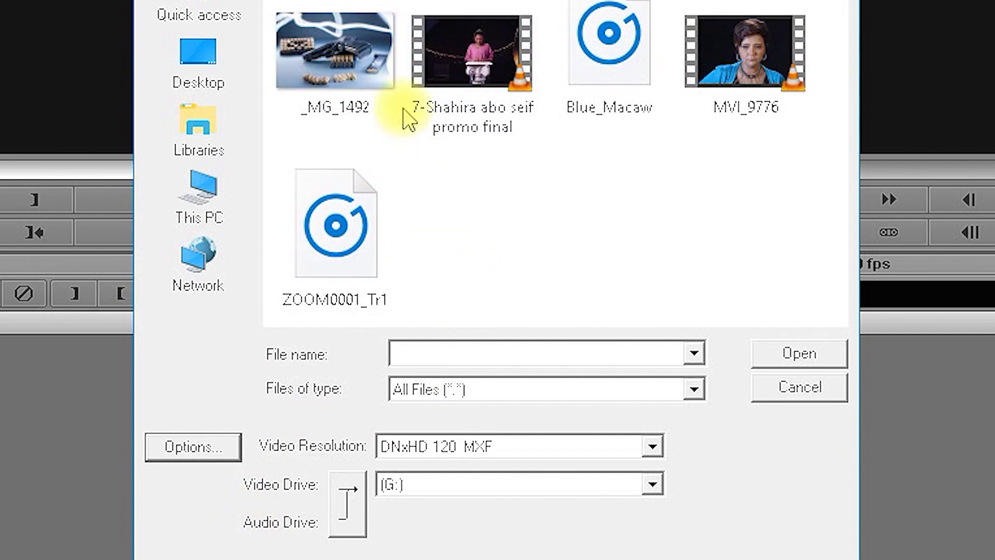
left_click(518, 447)
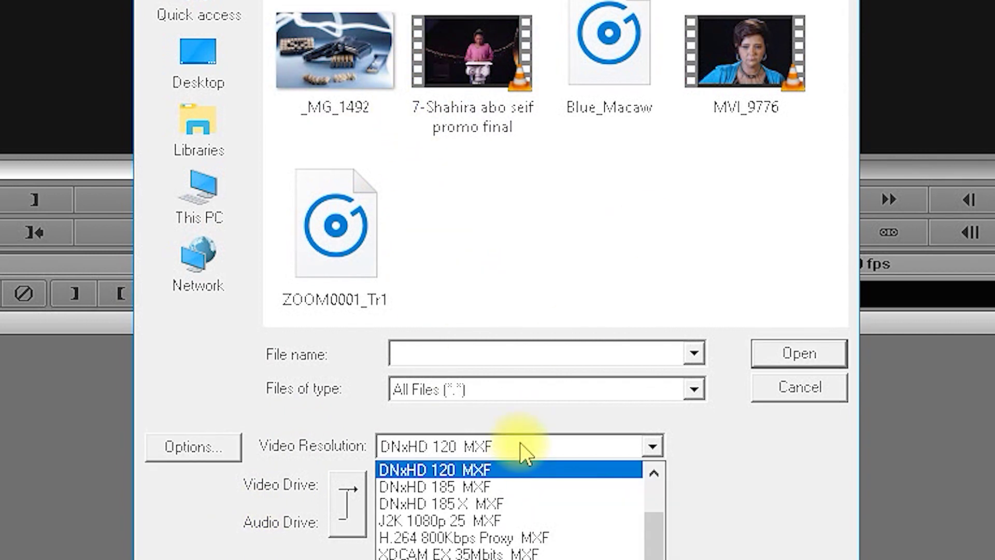
left_click(770, 462)
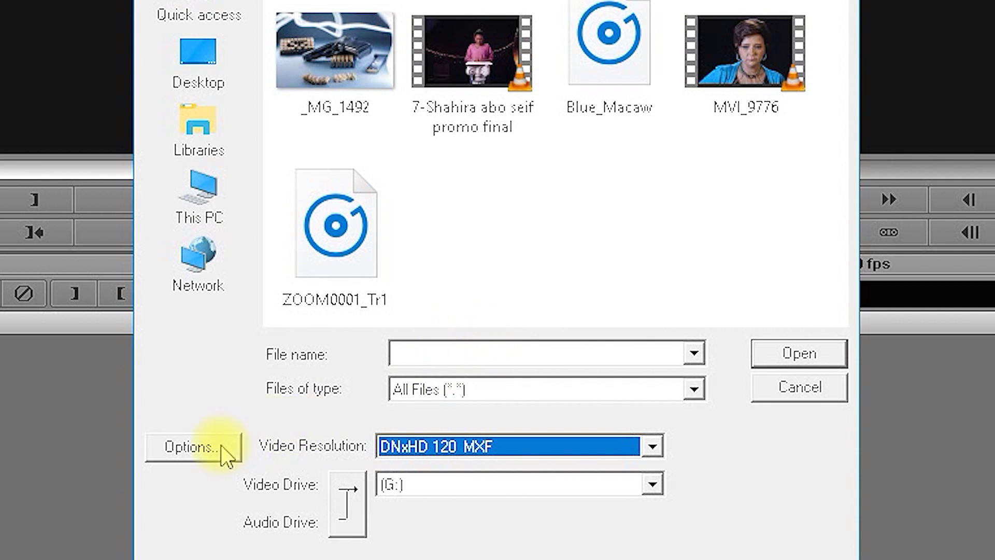
left_click(192, 447)
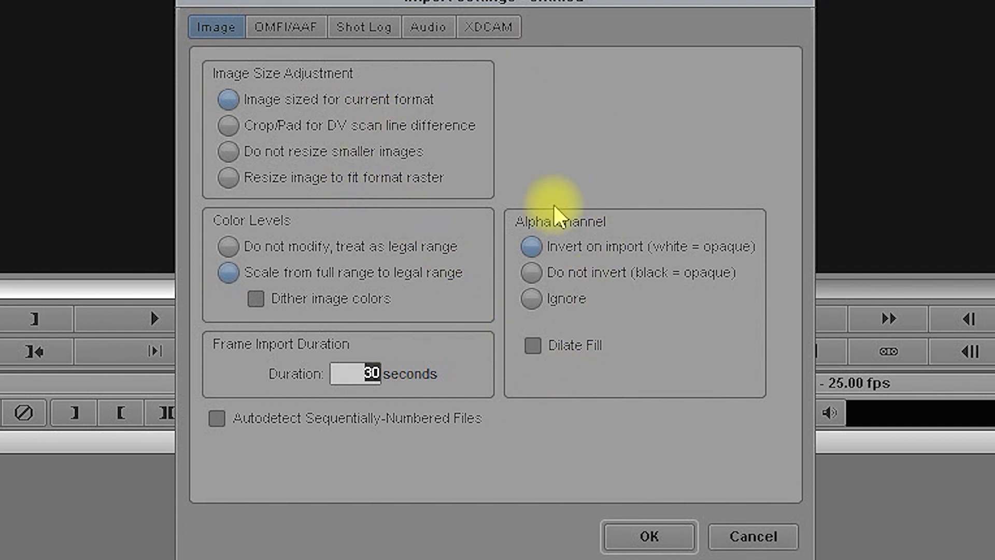
left_click(747, 537)
left_click(607, 367)
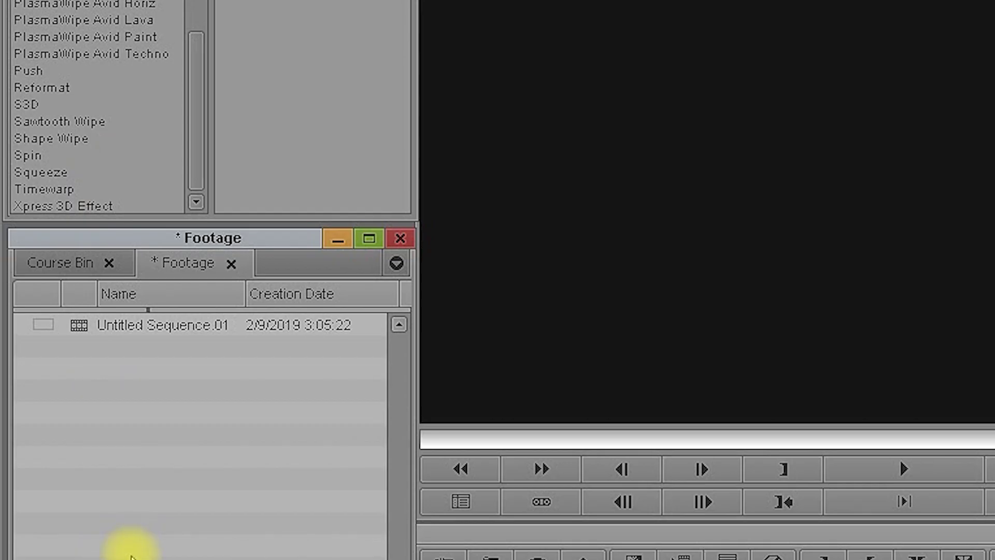
Link the media in the Avid course footage folder on drive F: and heighten the new Volume F bin window.
right_click(131, 556)
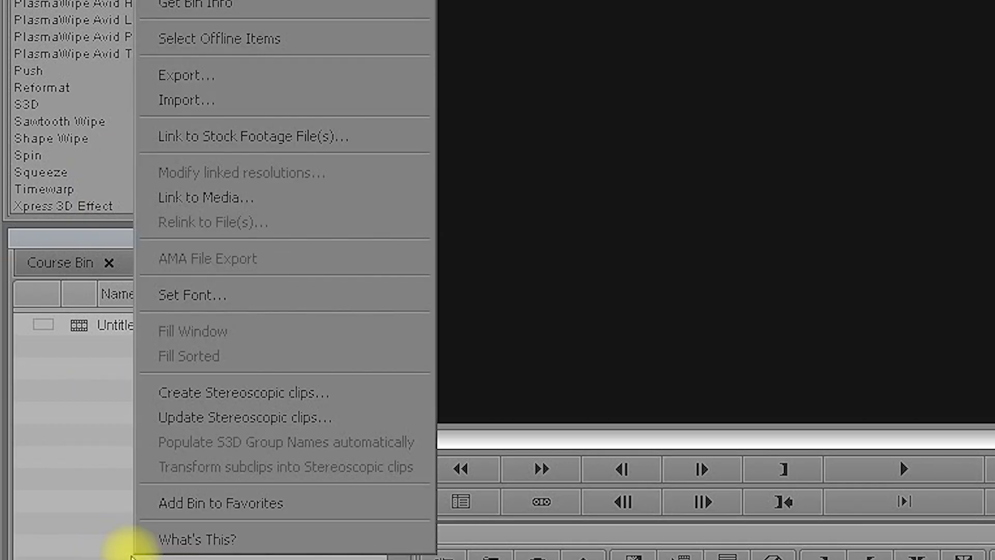
left_click(238, 200)
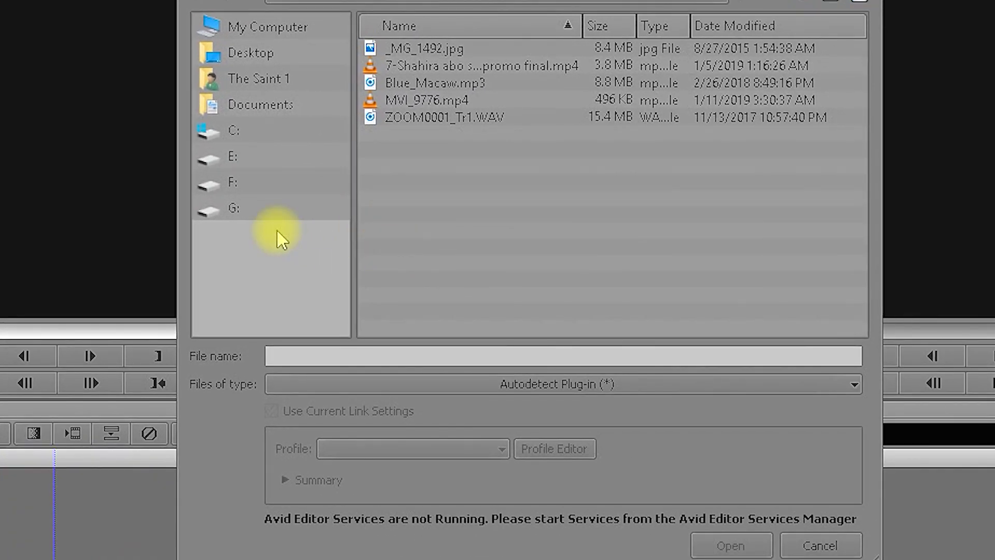
left_click(239, 179)
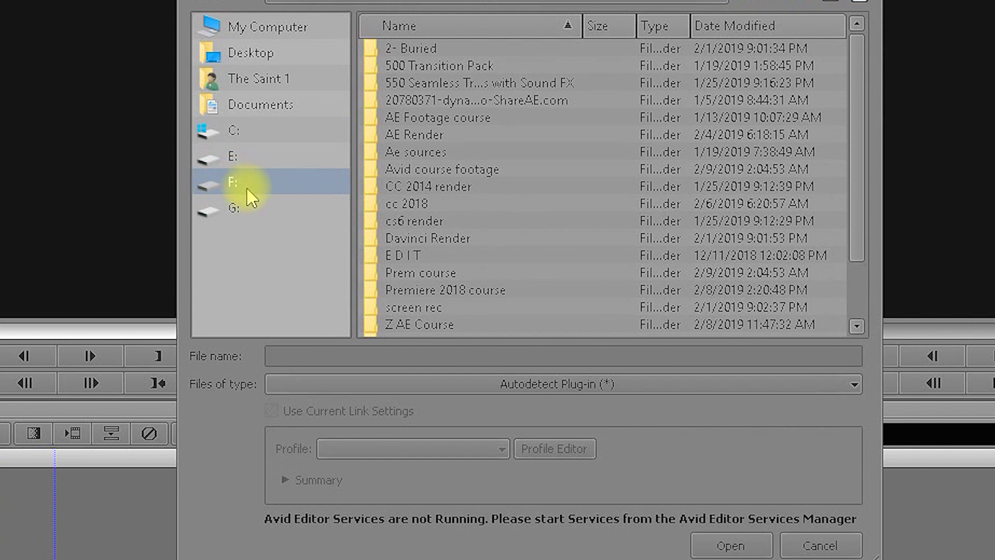
left_click(452, 174)
left_click(725, 548)
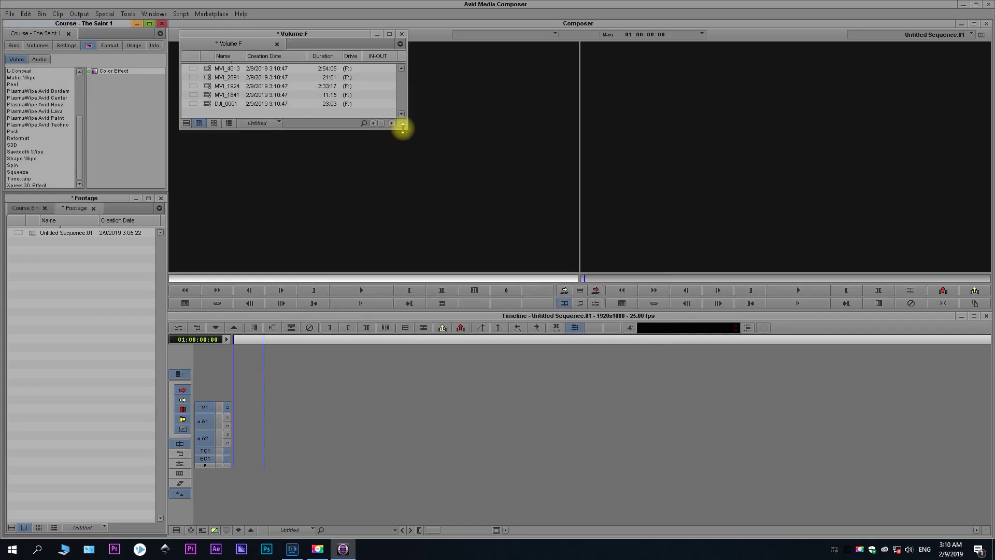
left_click_drag(403, 133, 404, 267)
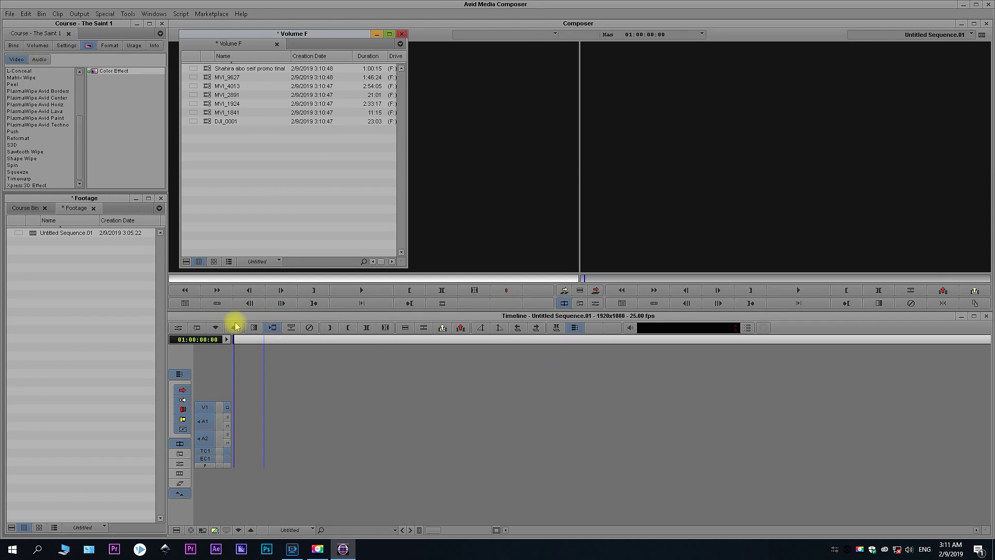
Examine the Consolidate/Transcode settings for the untitled sequence, including the transcode target video resolutions, and cancel without processing.
left_click(67, 233)
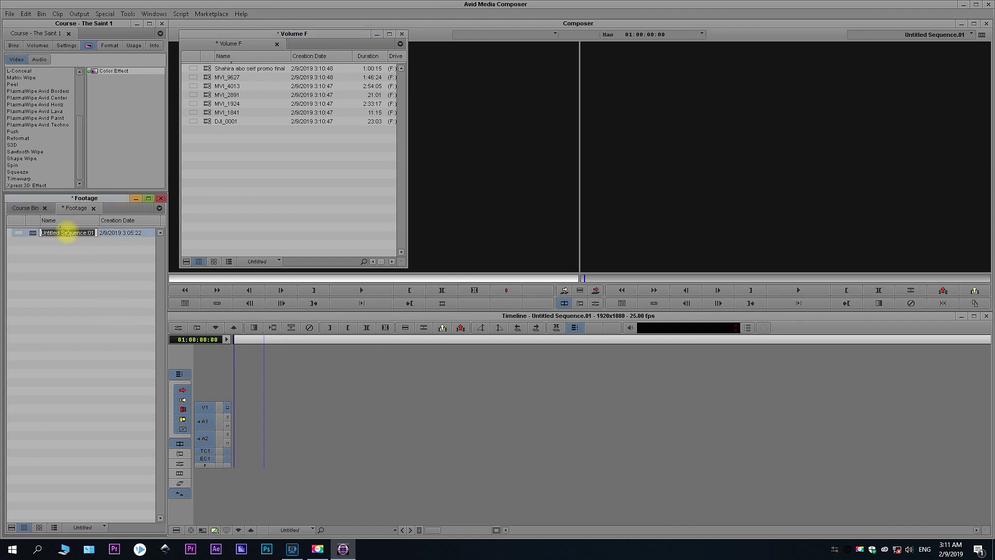
right_click(33, 238)
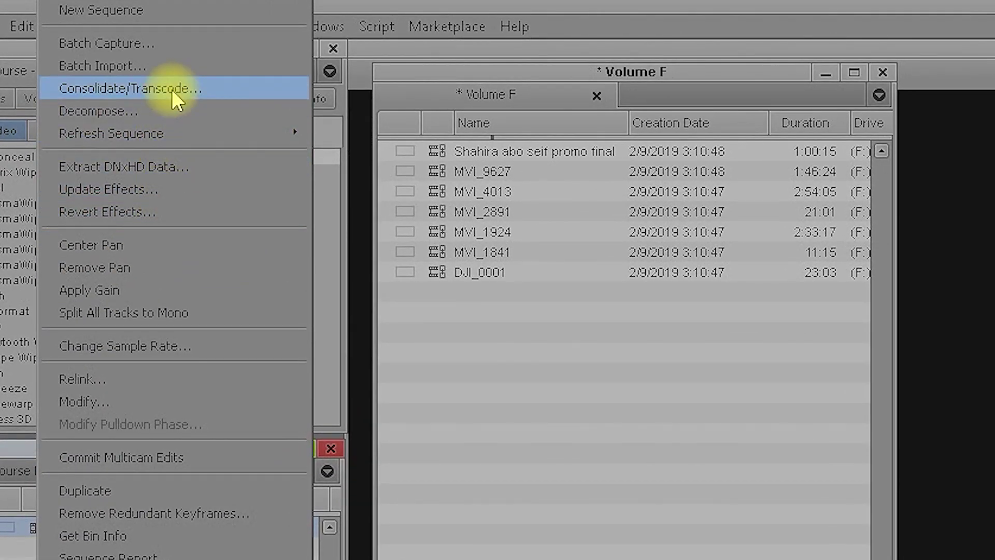
left_click(172, 89)
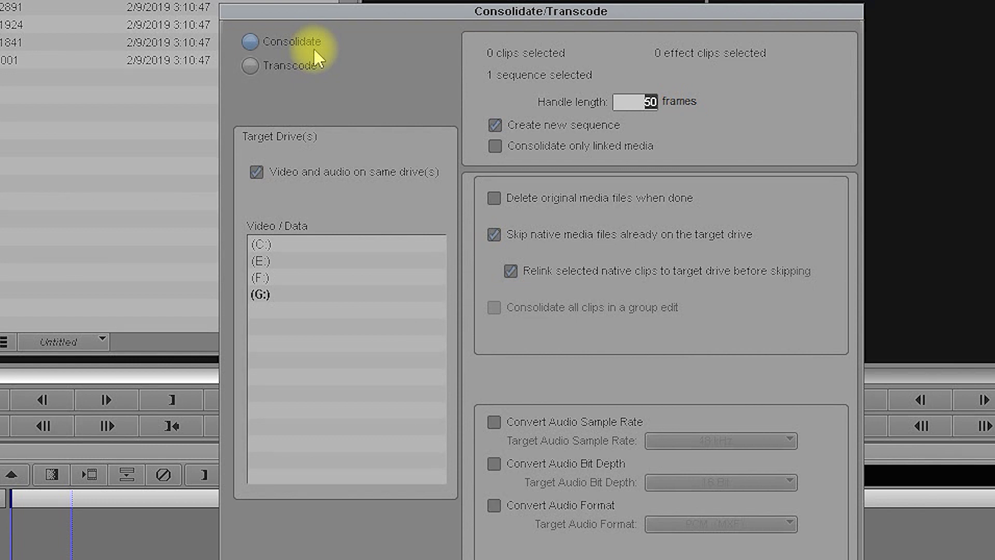
left_click(253, 66)
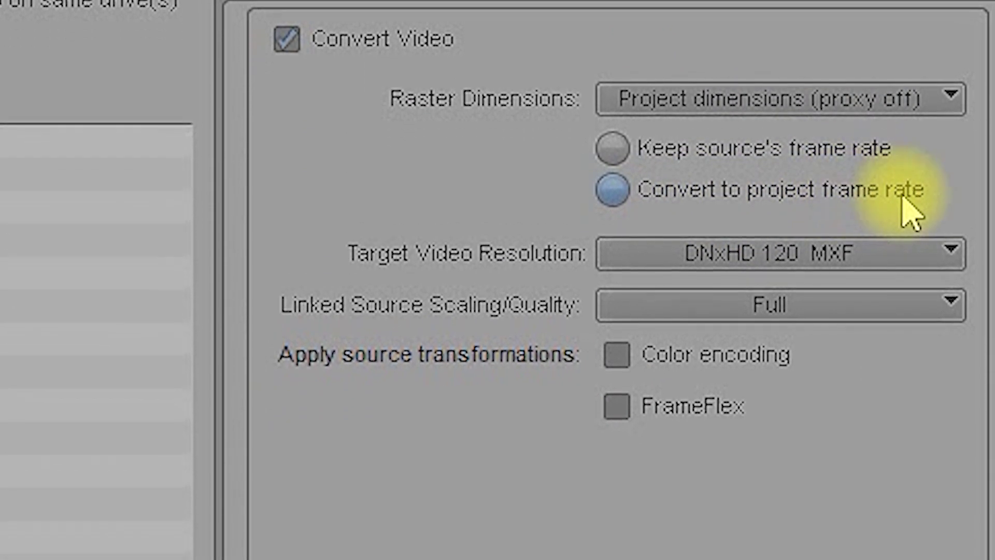
left_click(772, 201)
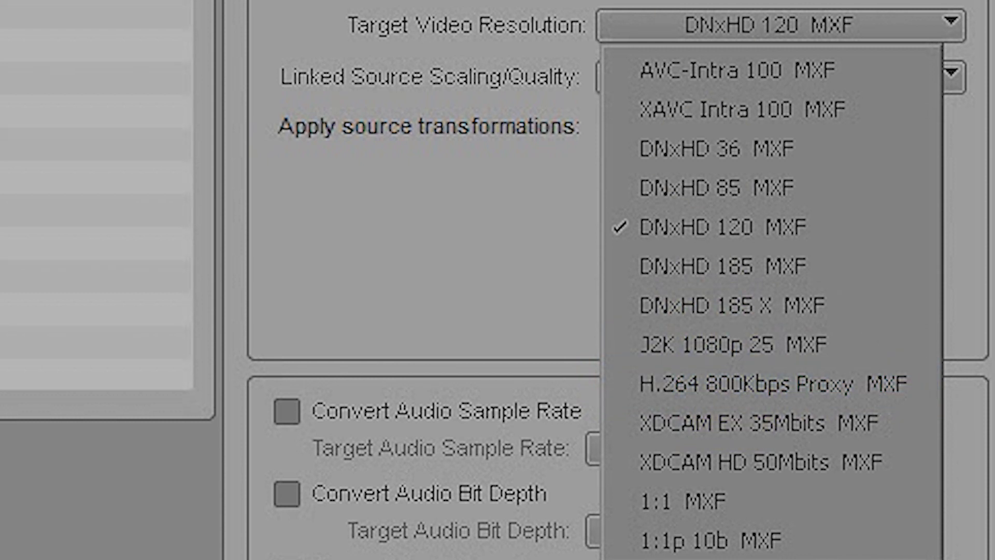
key("Escape")
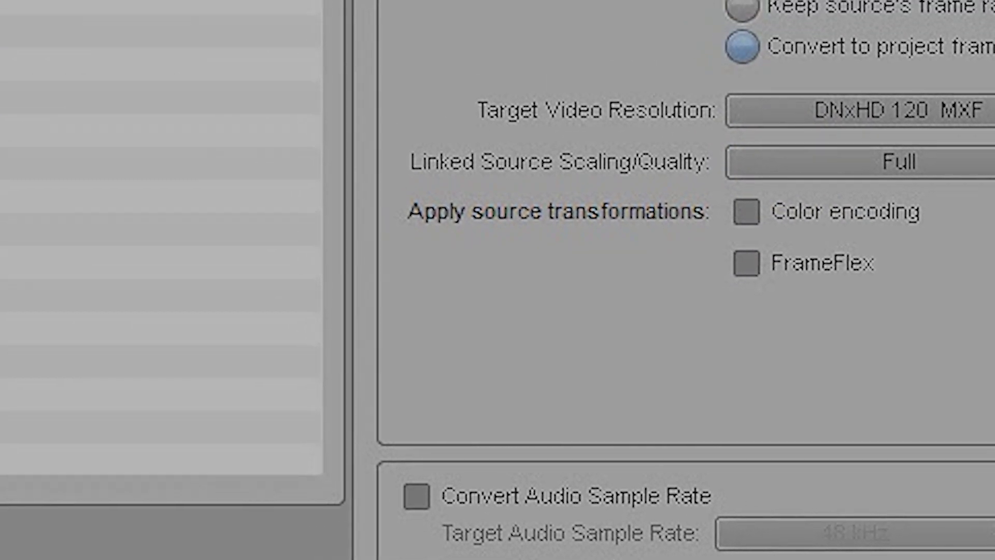
left_click(68, 162)
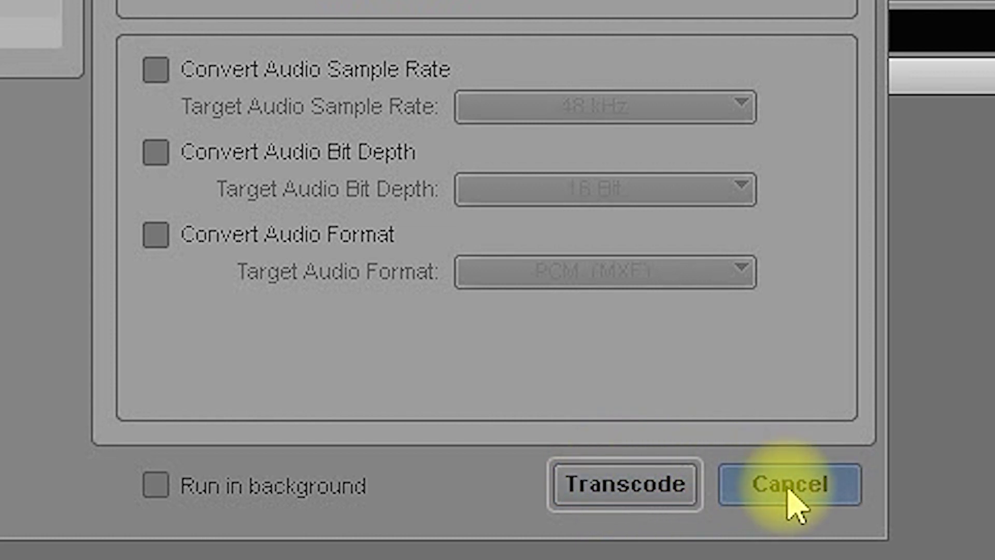
left_click(793, 500)
Dock the Volume F bin as a tab beside the Footage bin and widen the shared bin window.
left_click_drag(228, 44, 110, 210)
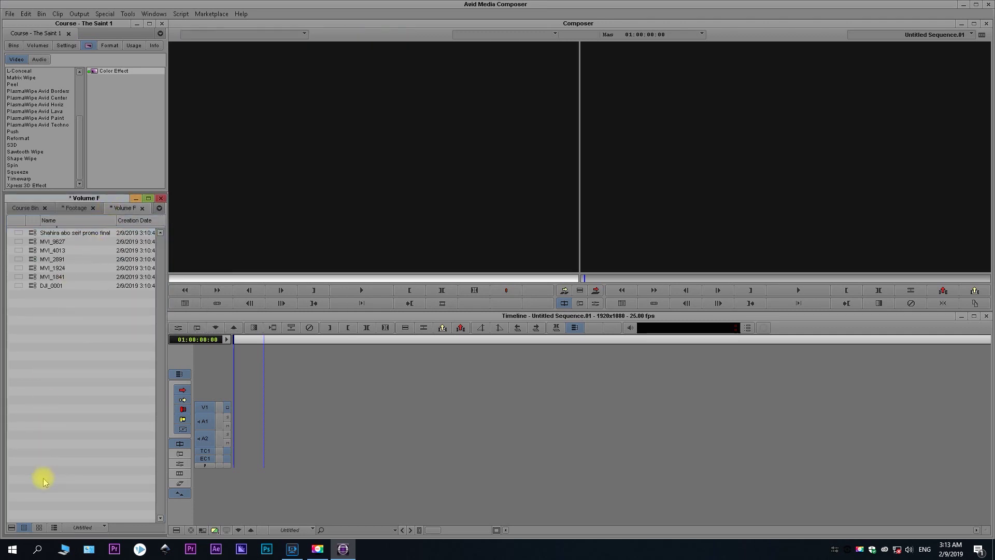
left_click_drag(163, 306, 311, 305)
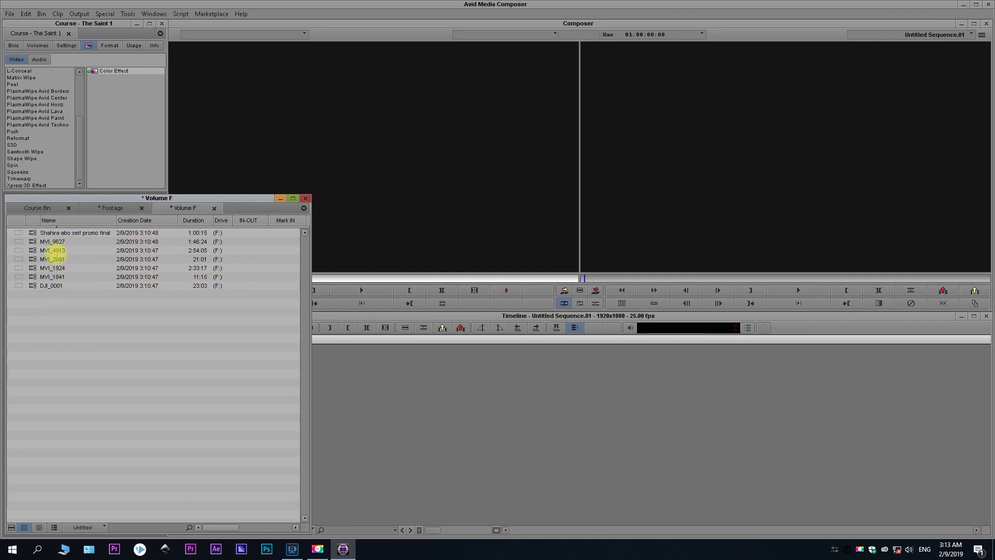
Look through the columns available for display in the Volume F bin, leaving the column selection unchanged.
right_click(260, 220)
left_click(284, 250)
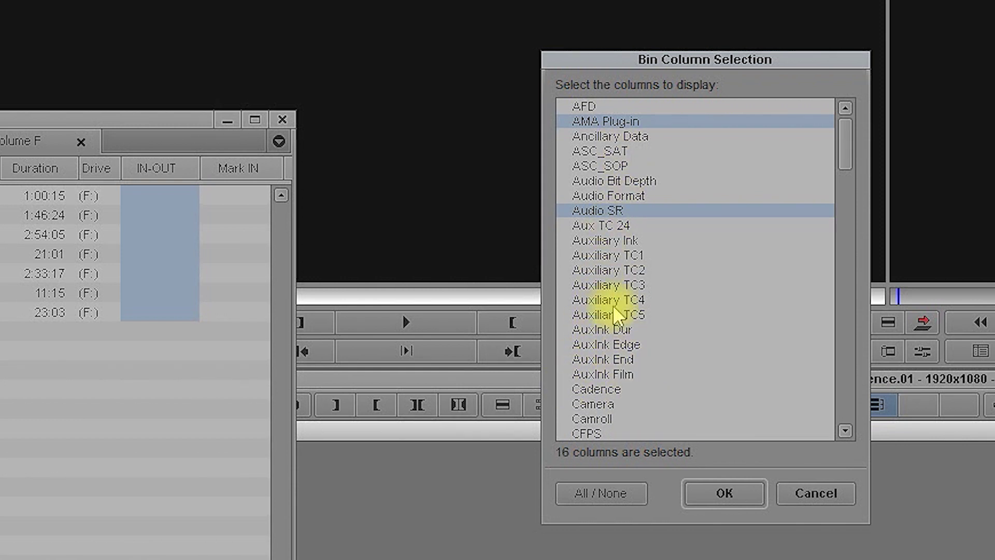
scroll(670, 270, "down", 6)
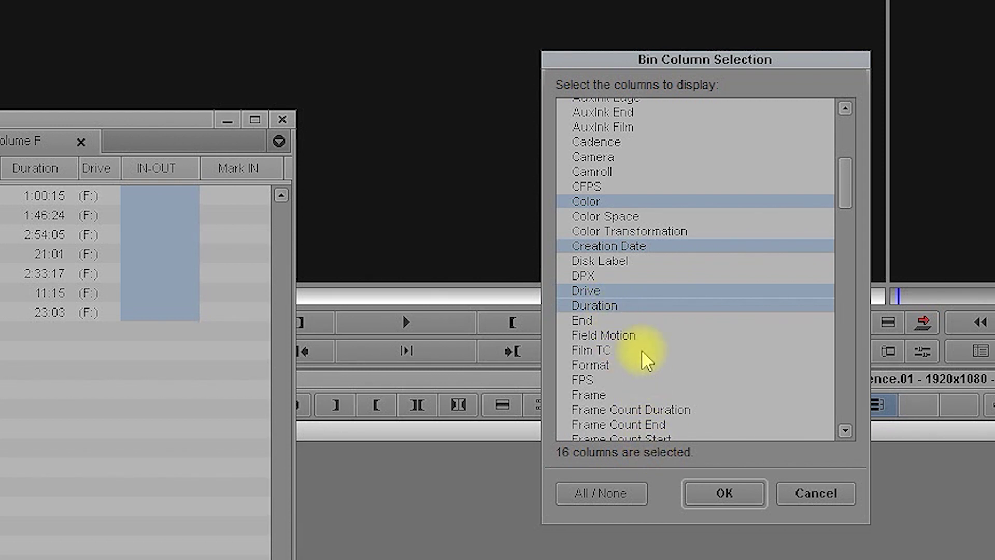
scroll(636, 316, "up", 2)
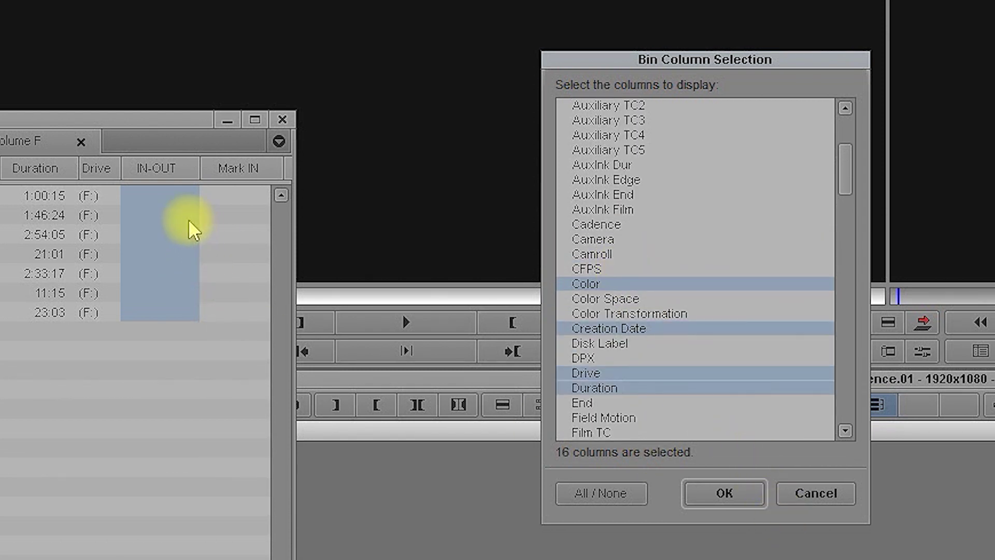
left_click(821, 493)
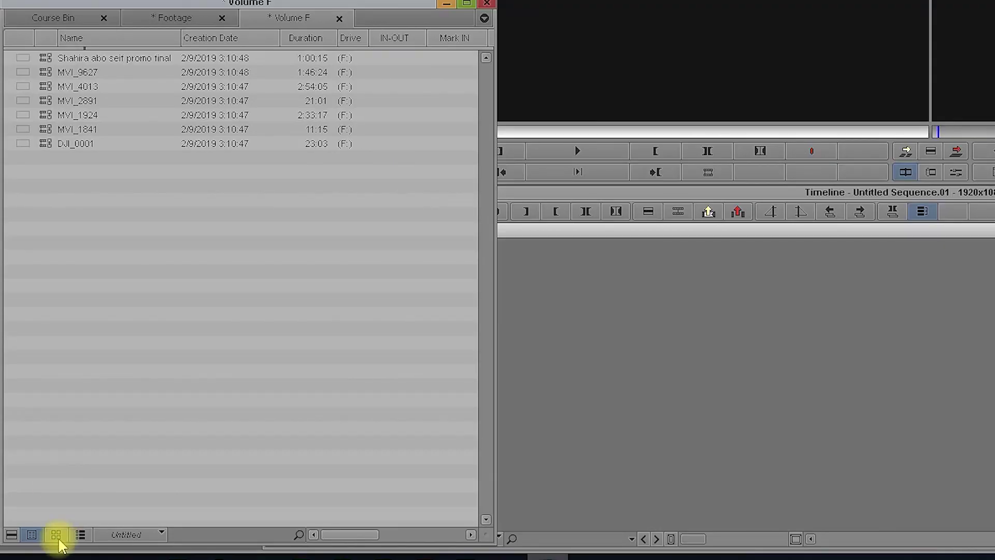
Show the Volume F bin in Frame view, enlarge the thumbnails, and rearrange the first three clips freely.
left_click(57, 536)
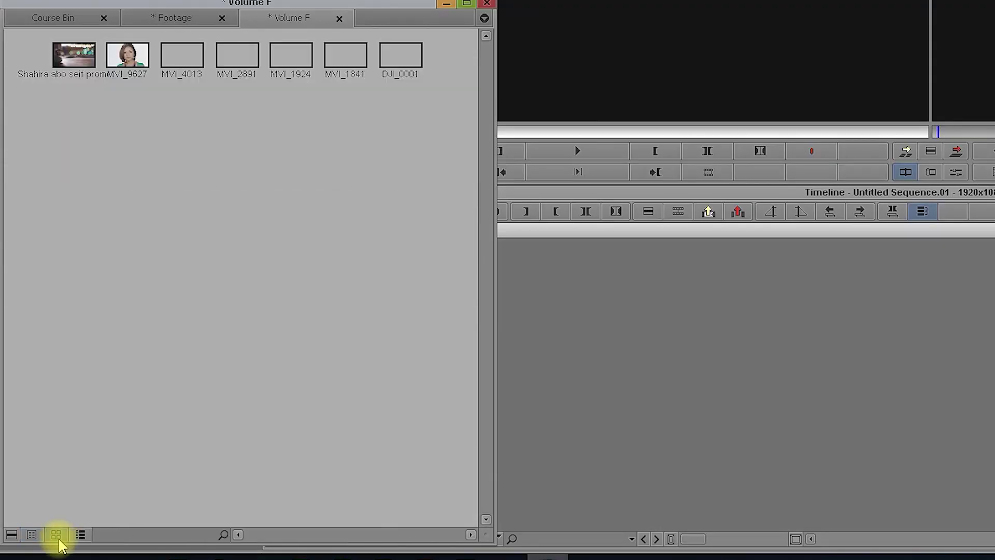
key("ctrl+l")
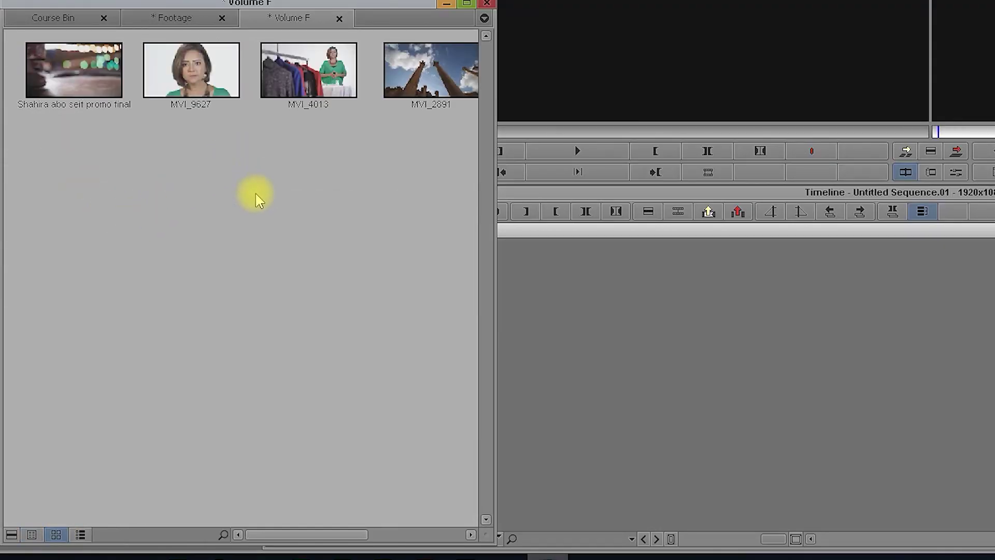
left_click_drag(87, 89, 131, 175)
left_click_drag(195, 74, 138, 296)
left_click_drag(299, 84, 242, 172)
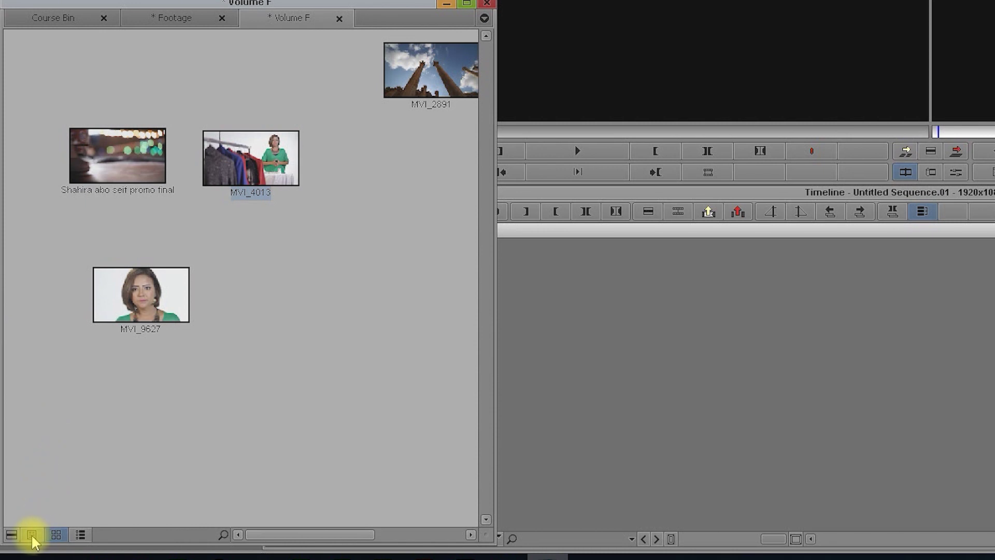
Switch the Volume F bin to Script view and inspect the clips' comment boxes and the bin's command list.
left_click(80, 534)
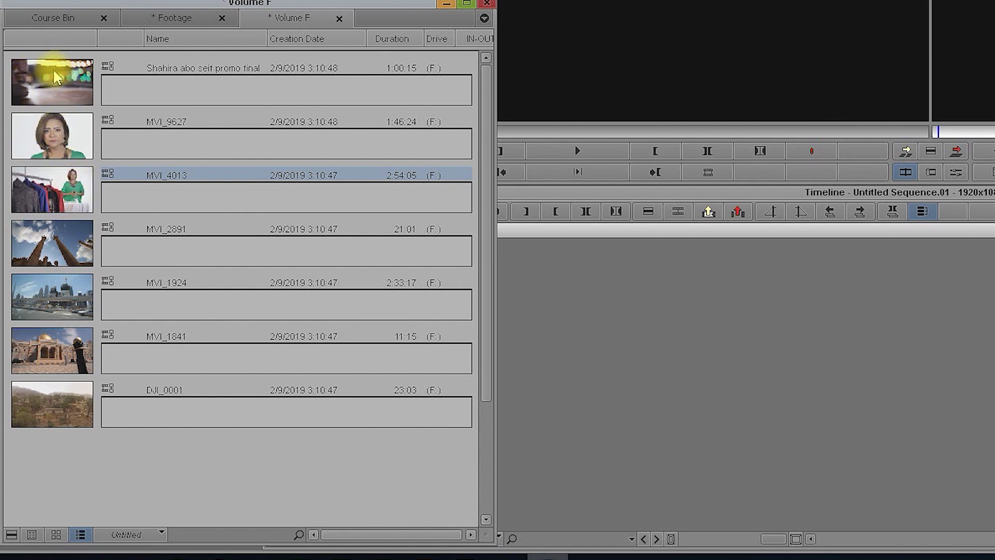
left_click(158, 97)
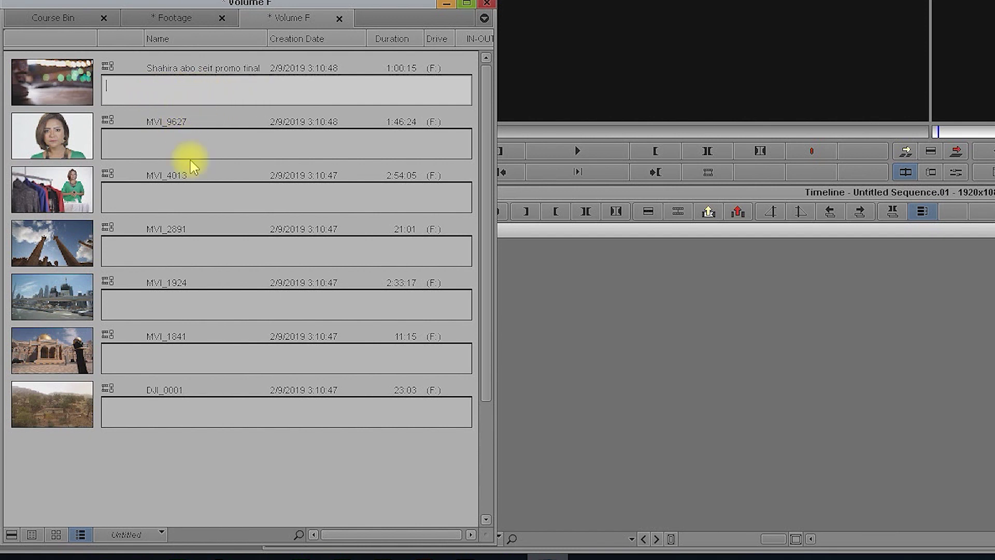
left_click(165, 144)
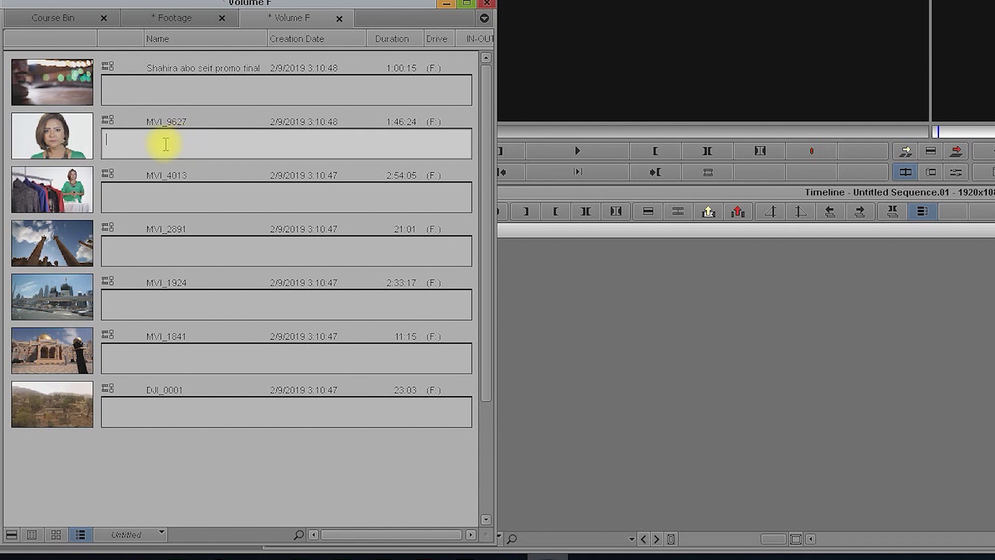
left_click(175, 201)
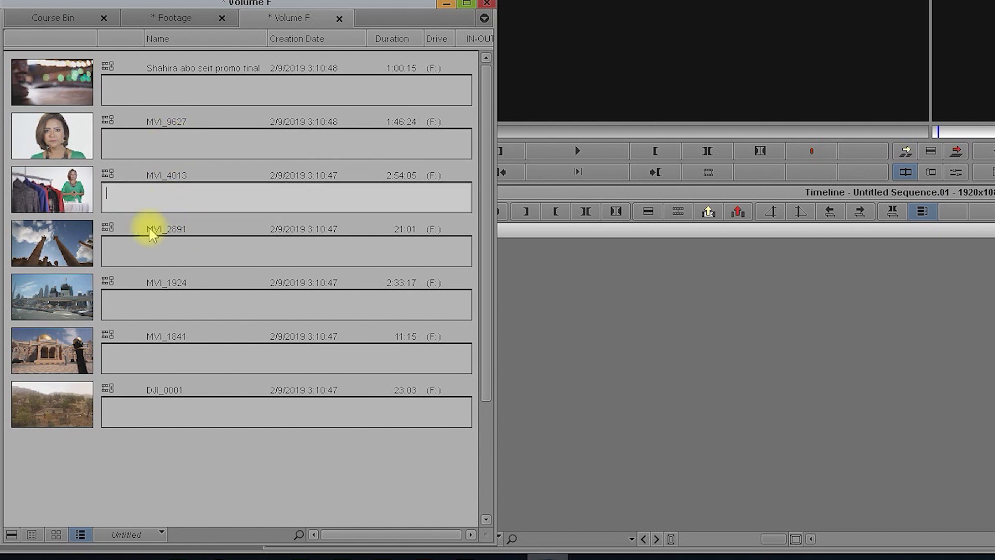
left_click(12, 535)
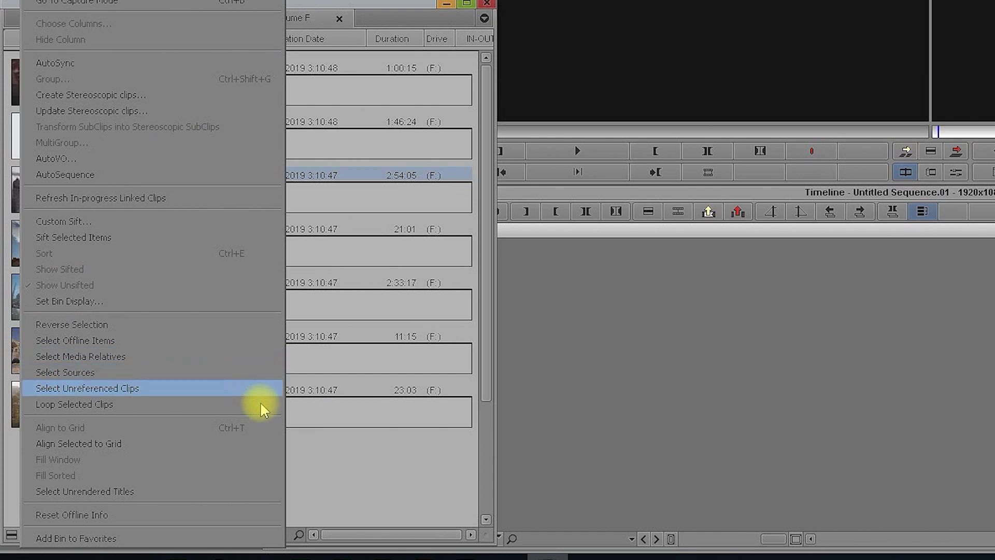
left_click(356, 474)
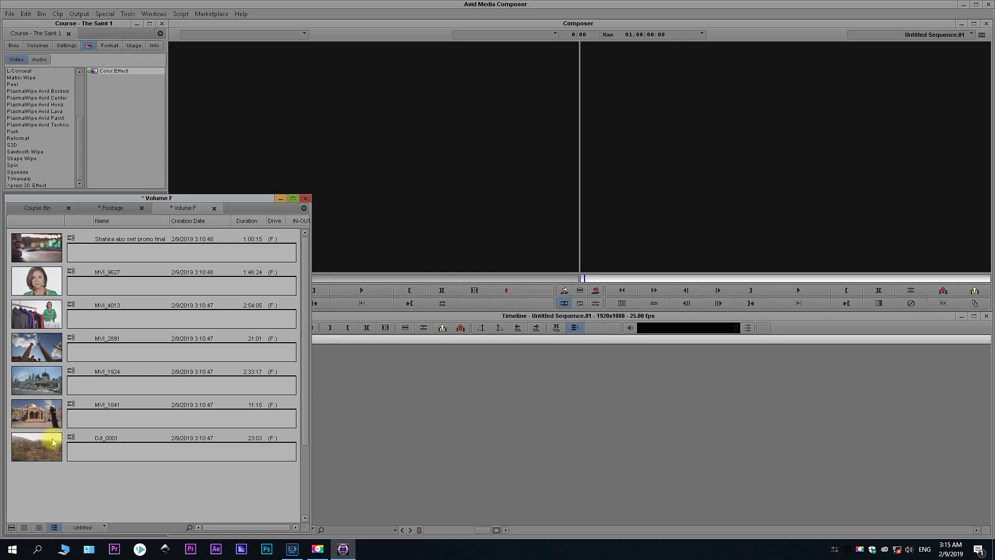
Load the DJI_0001 clip into the source monitor and move its position indicator to 00:00:08:12.
left_click(53, 442)
left_click(42, 443)
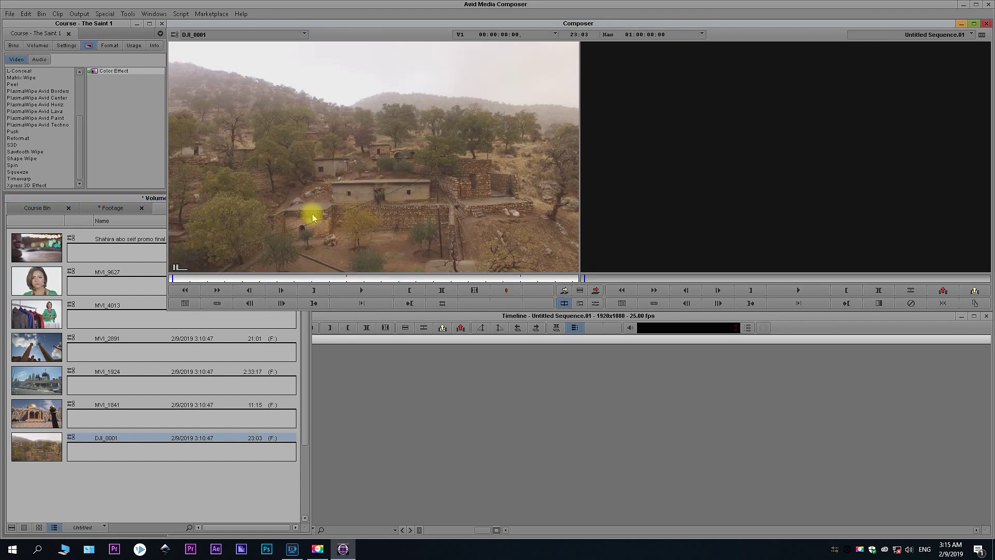
left_click(142, 197)
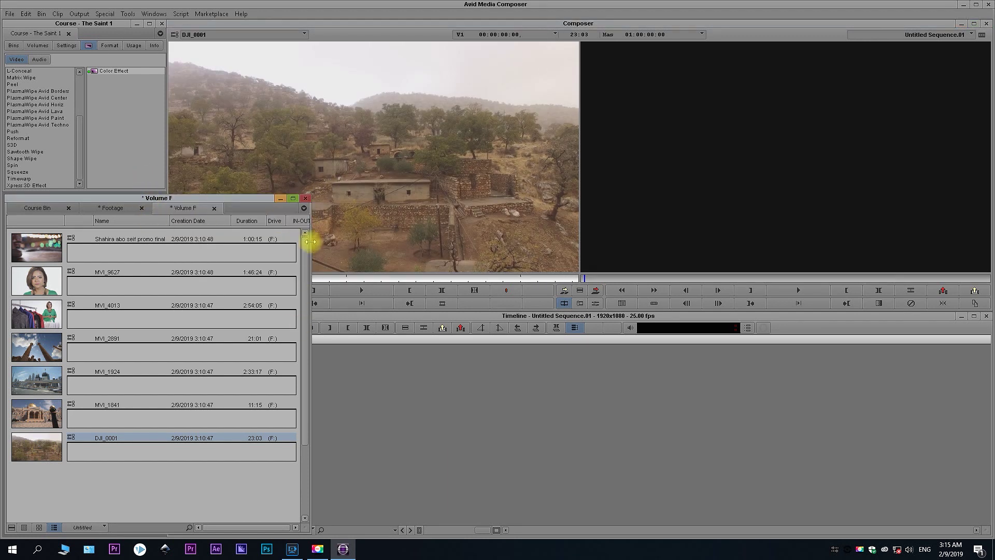
scroll(233, 260, "down", 1)
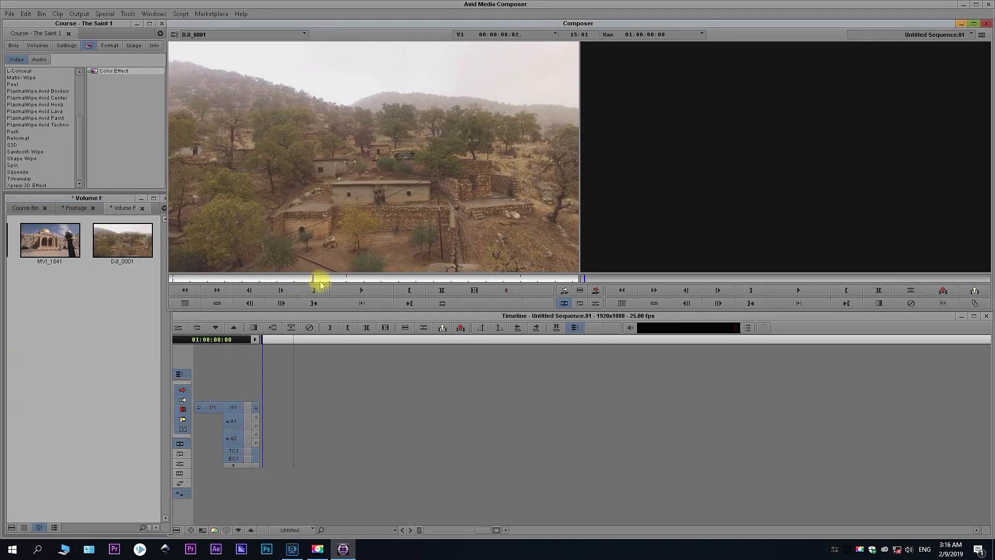
left_click(320, 279)
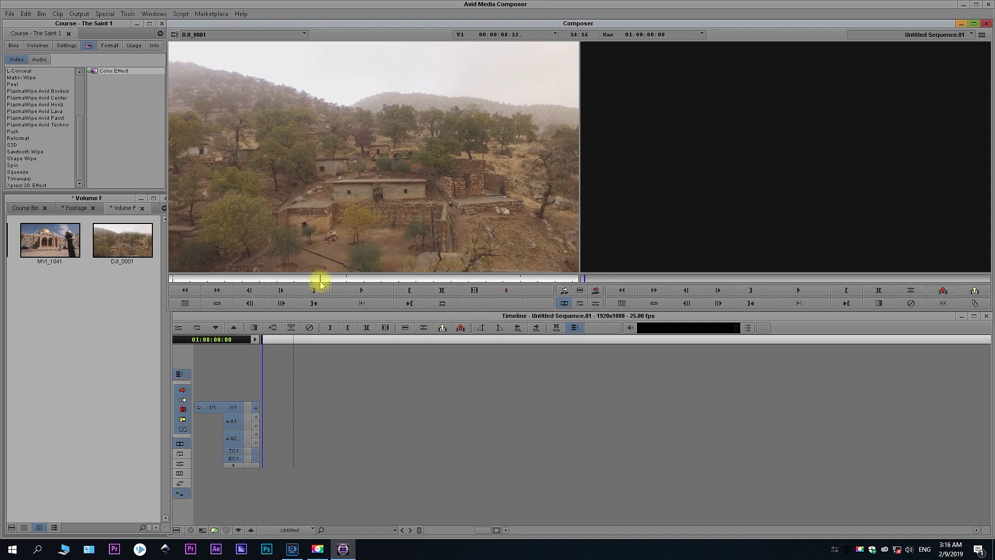